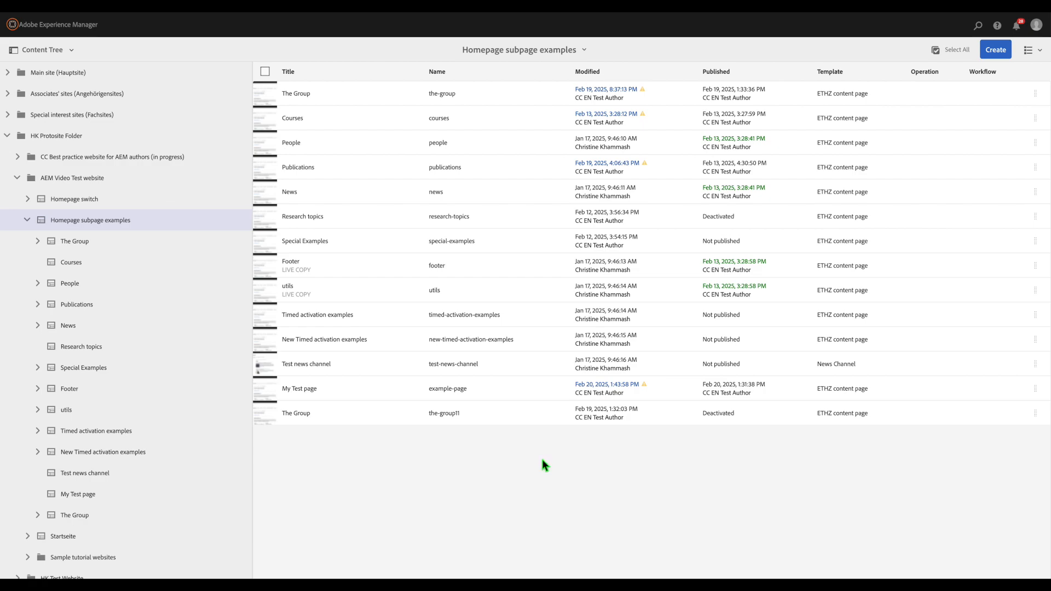
Step: Look at the language options in the user preferences, enable Show Help Overlays and accept the preferences
{"action": "left_click", "coordinate": [1040, 26]}
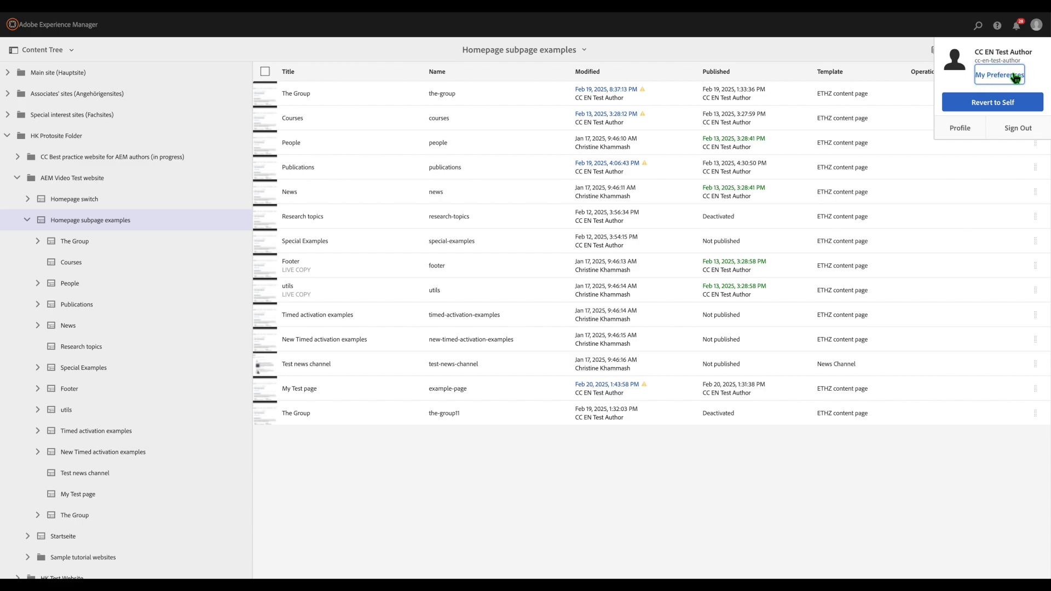
{"action": "left_click", "coordinate": [1012, 78]}
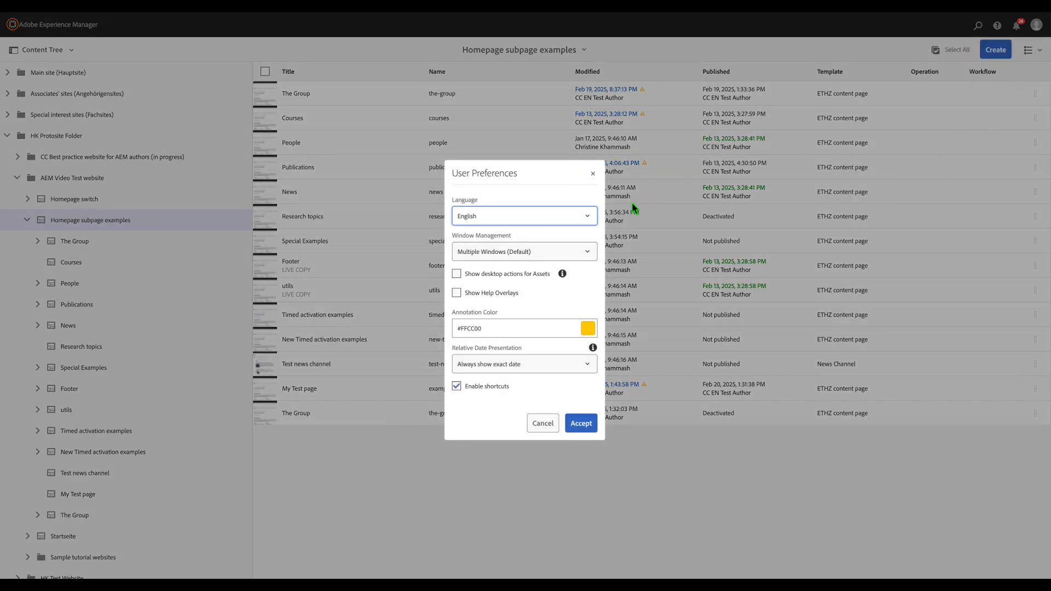
{"action": "left_click", "coordinate": [589, 219]}
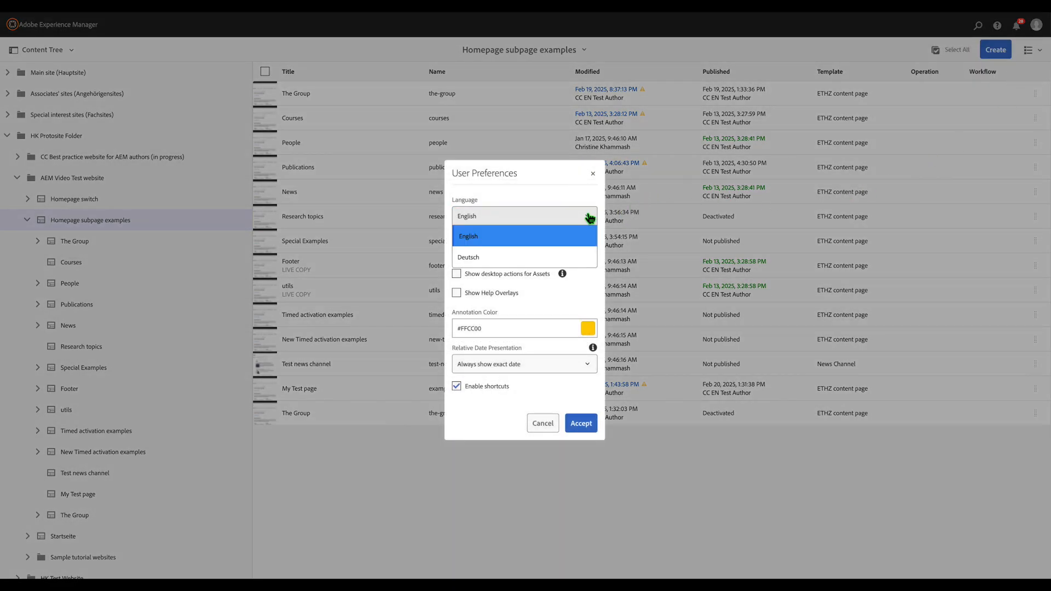
{"action": "left_click", "coordinate": [562, 217]}
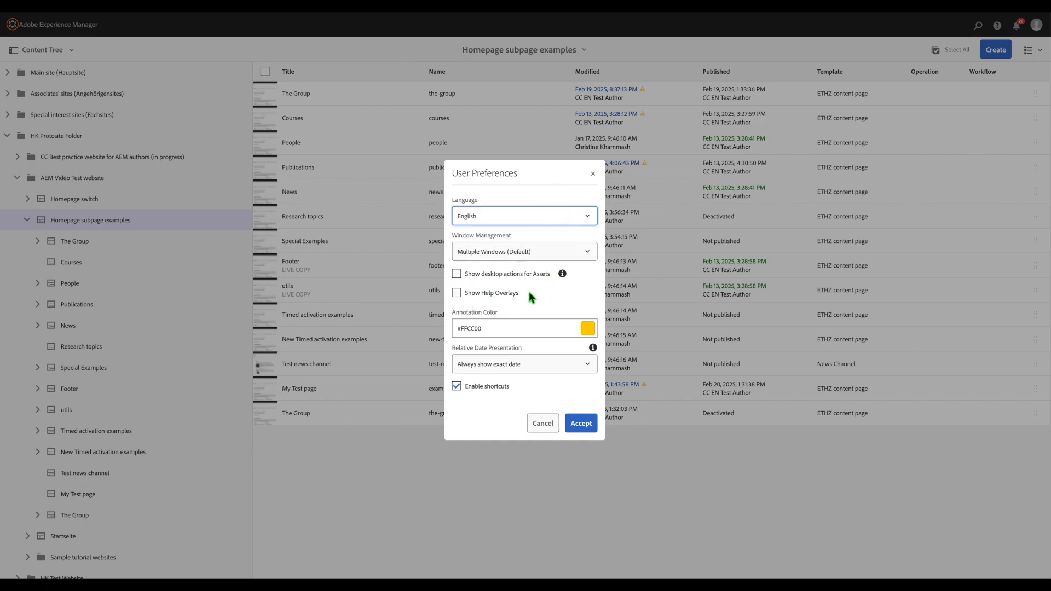
{"action": "left_click", "coordinate": [458, 292]}
{"action": "left_click", "coordinate": [584, 427]}
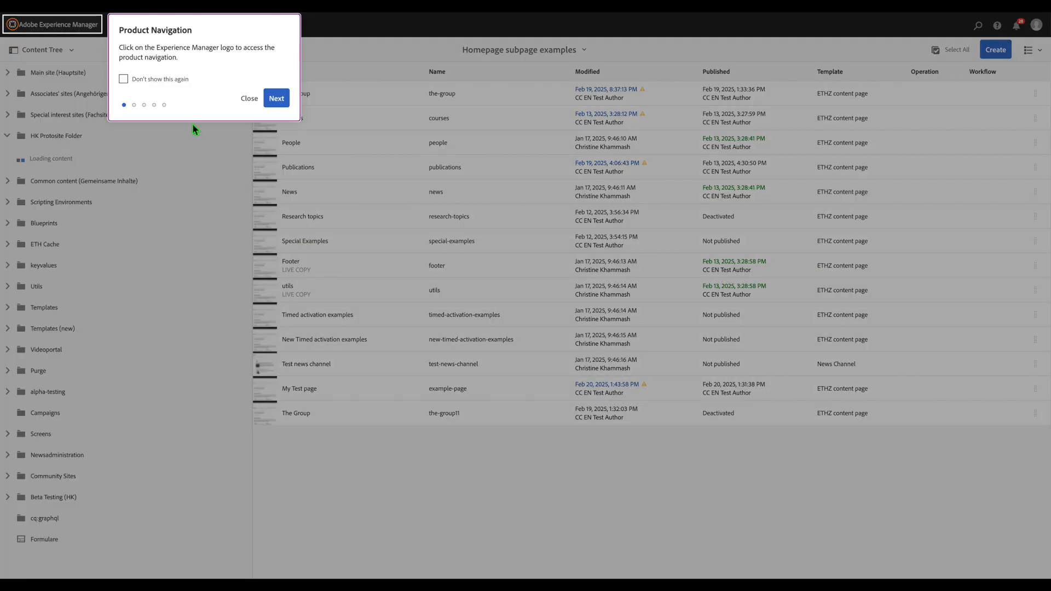
Step: Go through the help overlays from Product Navigation to View Switcher and set them not to show again
{"action": "left_click", "coordinate": [277, 99]}
{"action": "left_click", "coordinate": [255, 112]}
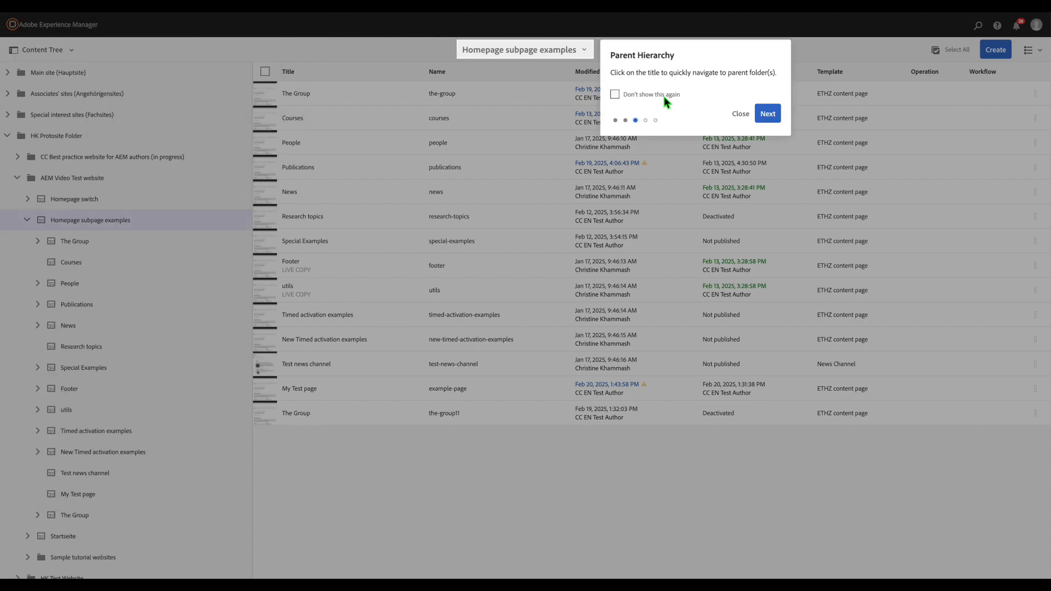
{"action": "left_click", "coordinate": [615, 95]}
{"action": "left_click", "coordinate": [771, 114]}
{"action": "left_click", "coordinate": [937, 118]}
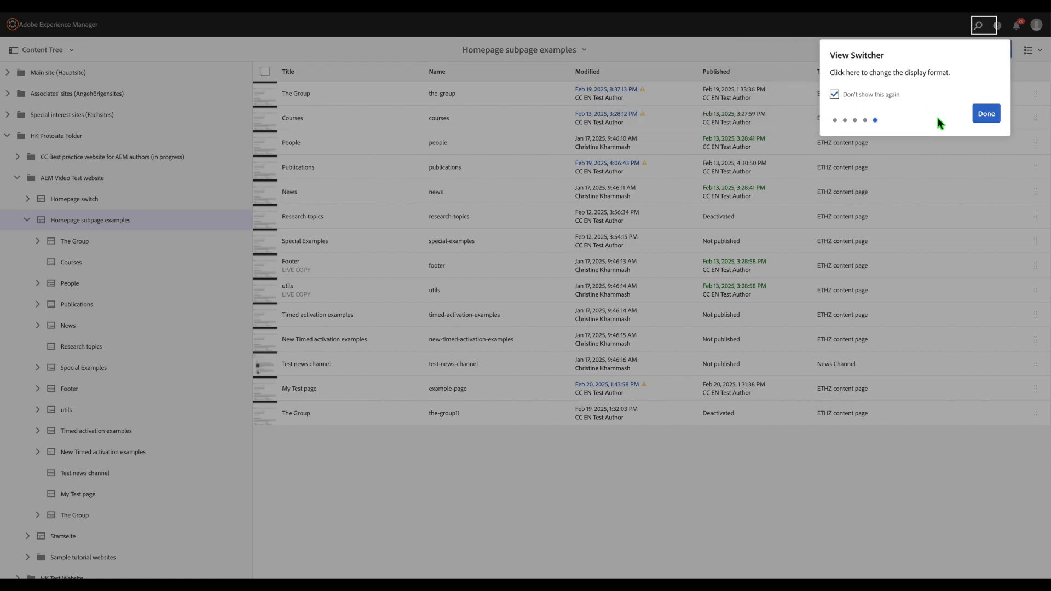
{"action": "left_click", "coordinate": [985, 114]}
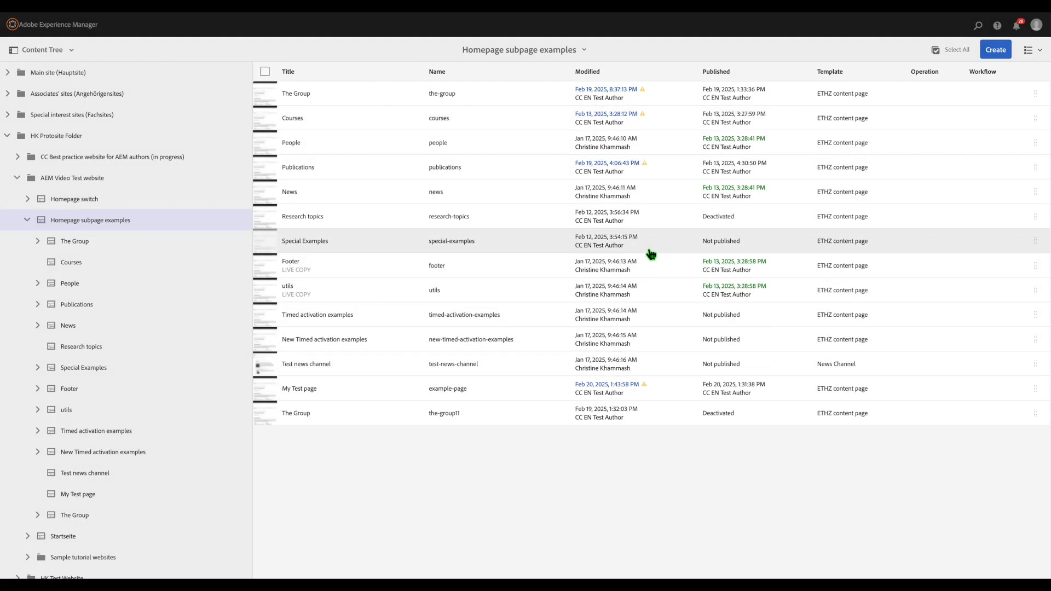
Step: Open the Courses page properties, read the hints for Short title and Translated Url, and leave without saving
{"action": "left_click", "coordinate": [270, 120]}
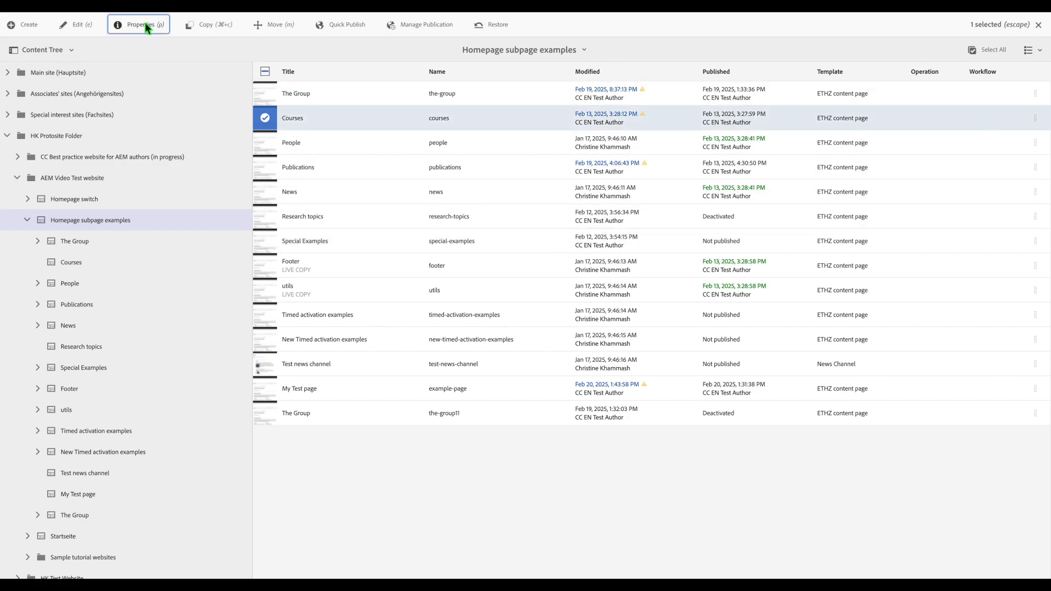
{"action": "left_click", "coordinate": [146, 26]}
{"action": "left_click", "coordinate": [645, 213]}
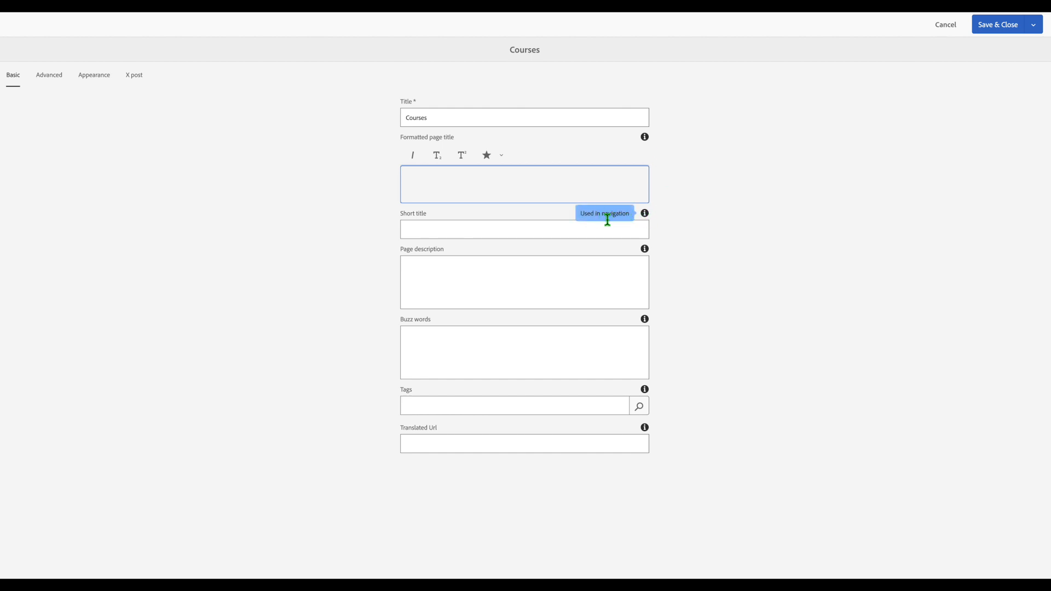
{"action": "left_click", "coordinate": [644, 428]}
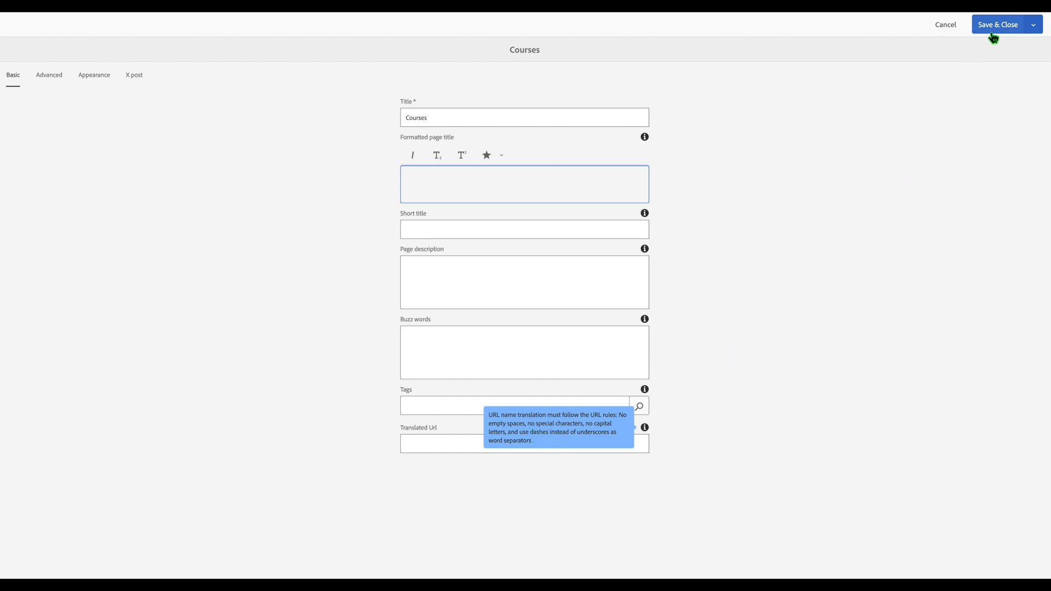
{"action": "left_click", "coordinate": [947, 28]}
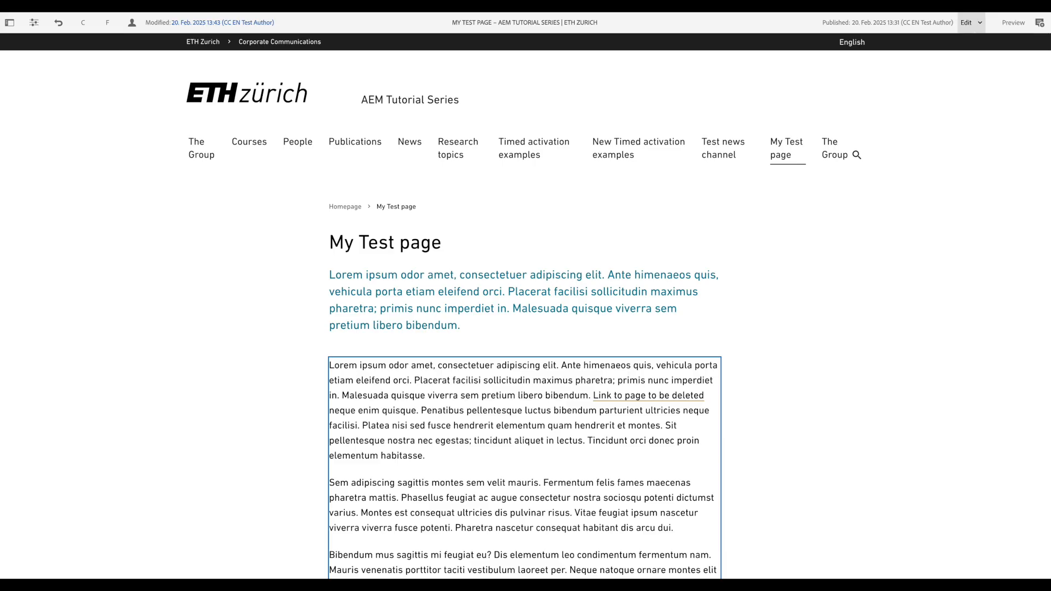
Step: Open the first text component's configuration on My Test page, consult its help and close it without changes
{"action": "left_click", "coordinate": [508, 406]}
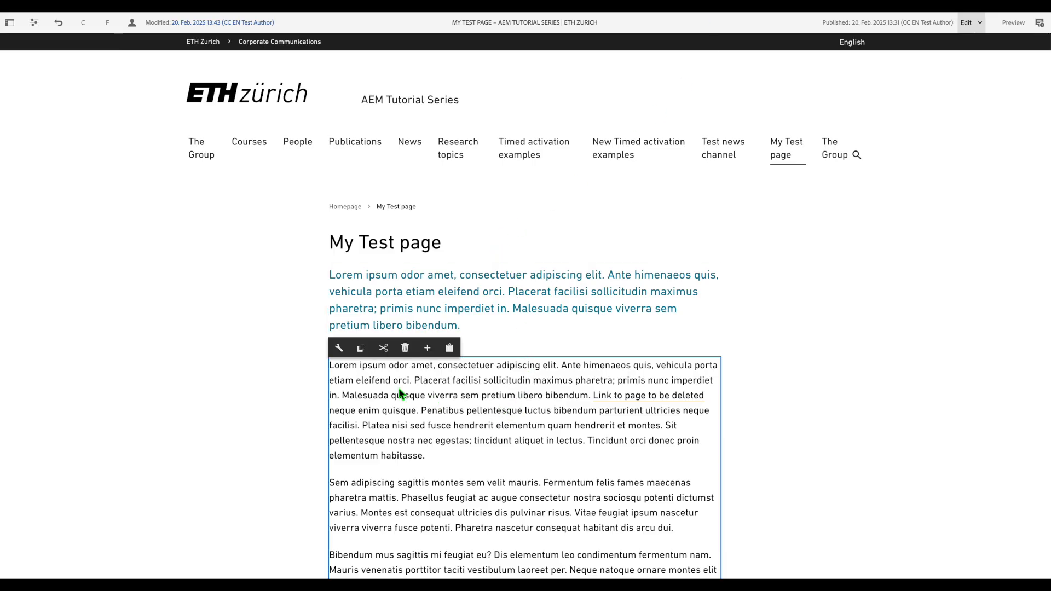
{"action": "left_click", "coordinate": [338, 349]}
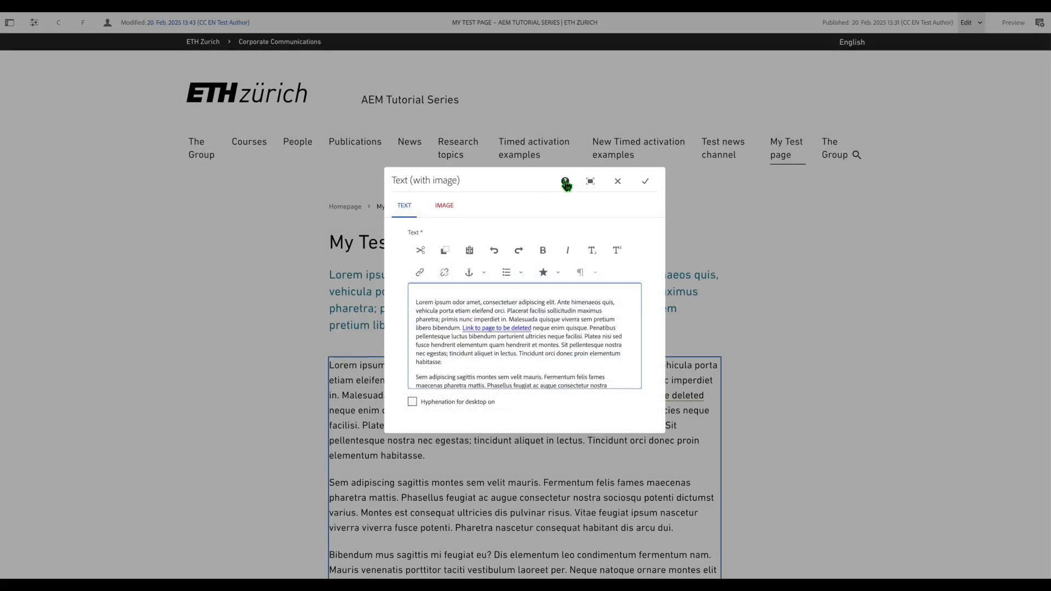
{"action": "left_click", "coordinate": [566, 183]}
{"action": "left_click", "coordinate": [617, 181]}
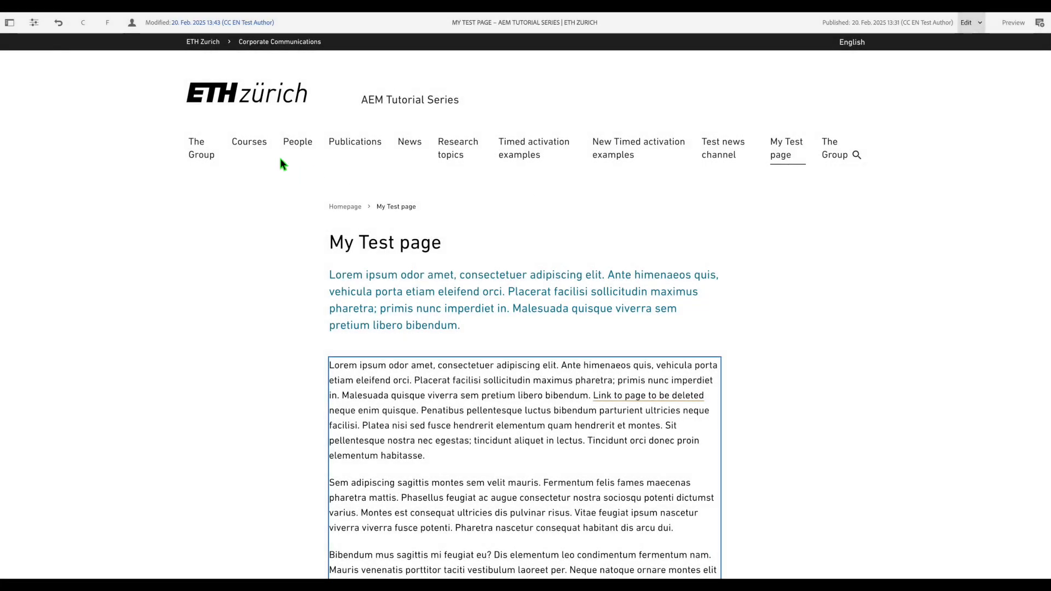
{"action": "left_click", "coordinate": [110, 29]}
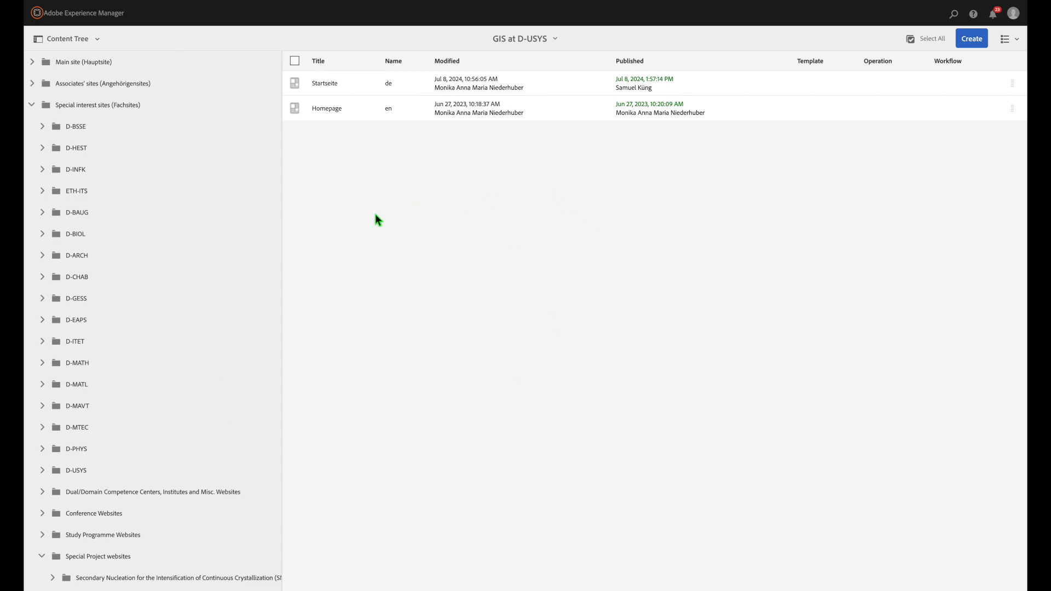
Step: Show the subpages of Special Examples under Homepage subpage examples in the AEM Video Test website
{"action": "scroll", "coordinate": [190, 285], "scroll_direction": "down", "scroll_amount": 6}
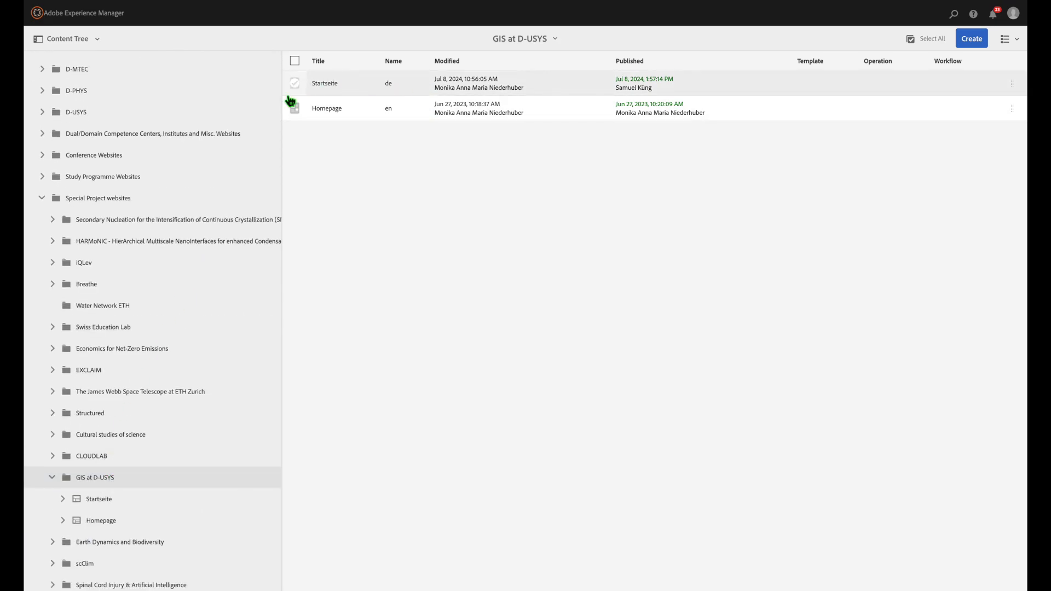
{"action": "scroll", "coordinate": [206, 415], "scroll_direction": "down", "scroll_amount": 15}
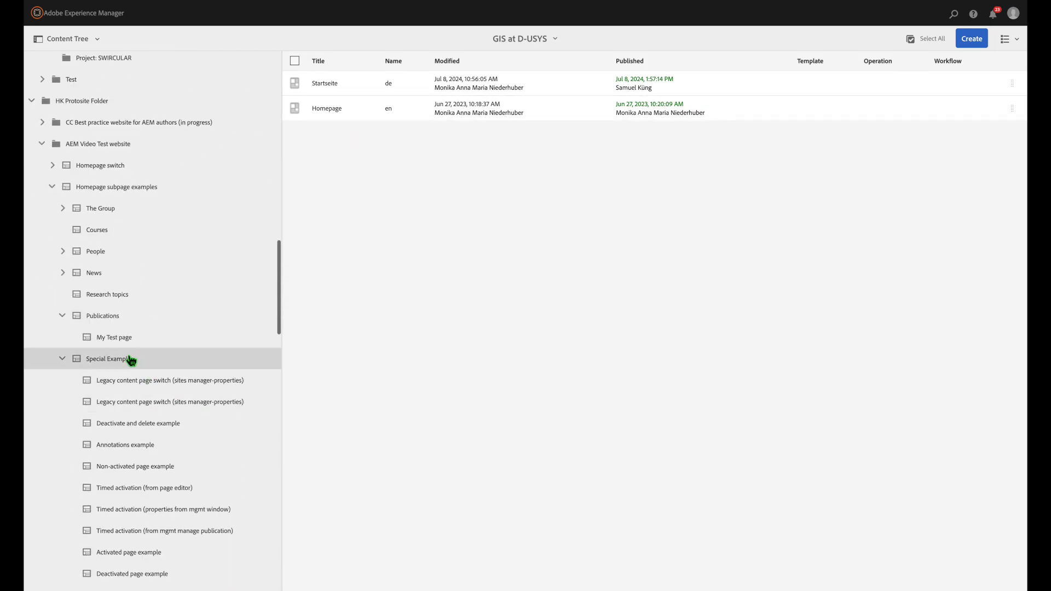
{"action": "left_click", "coordinate": [134, 360]}
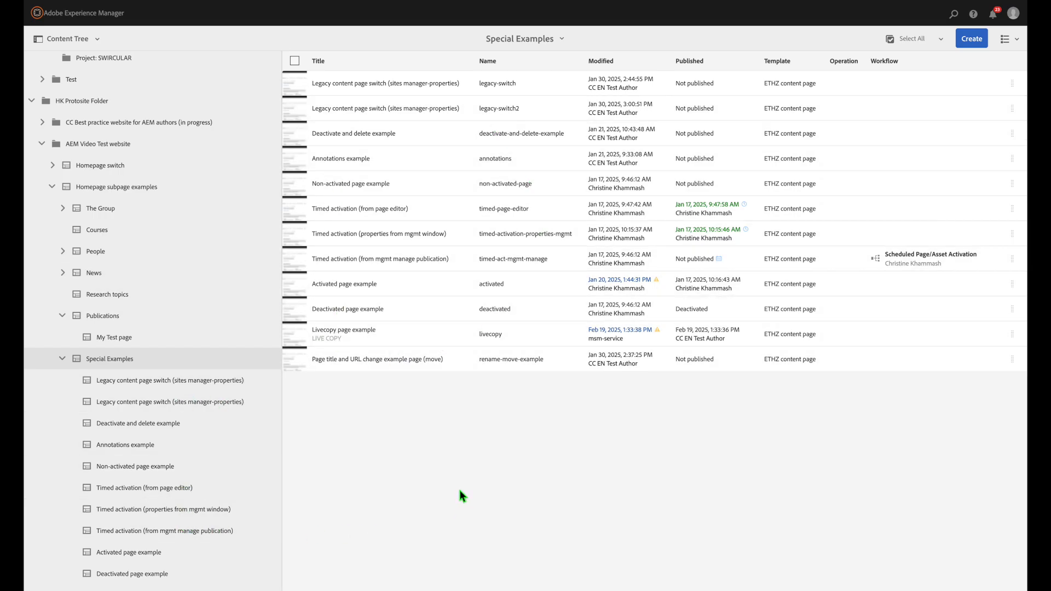
Step: Try the Content Only display for Special Examples and return to the Content Tree
{"action": "left_click", "coordinate": [98, 39]}
{"action": "left_click", "coordinate": [70, 60]}
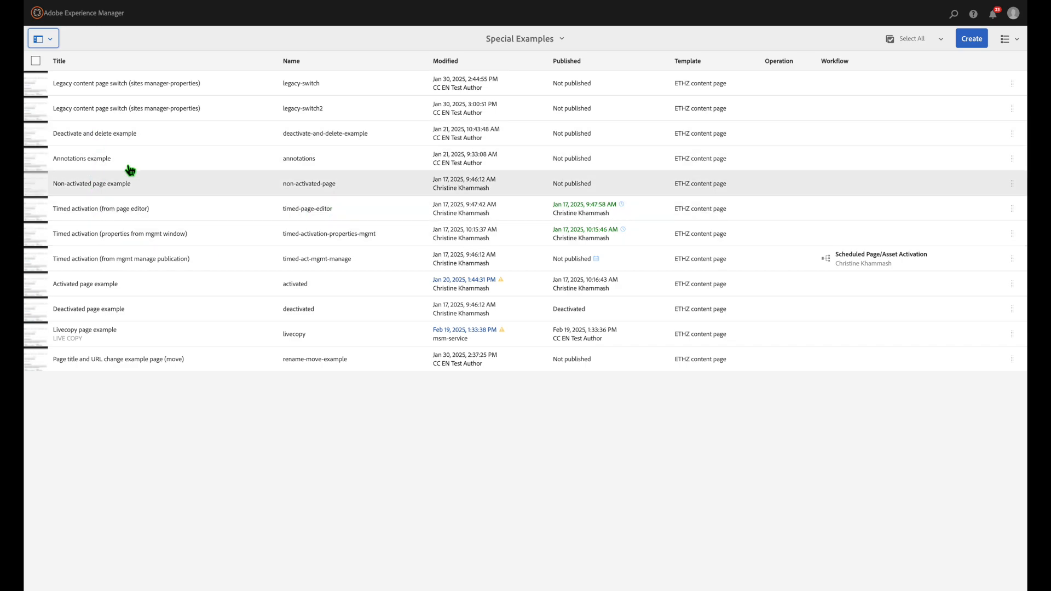
{"action": "left_click", "coordinate": [44, 39]}
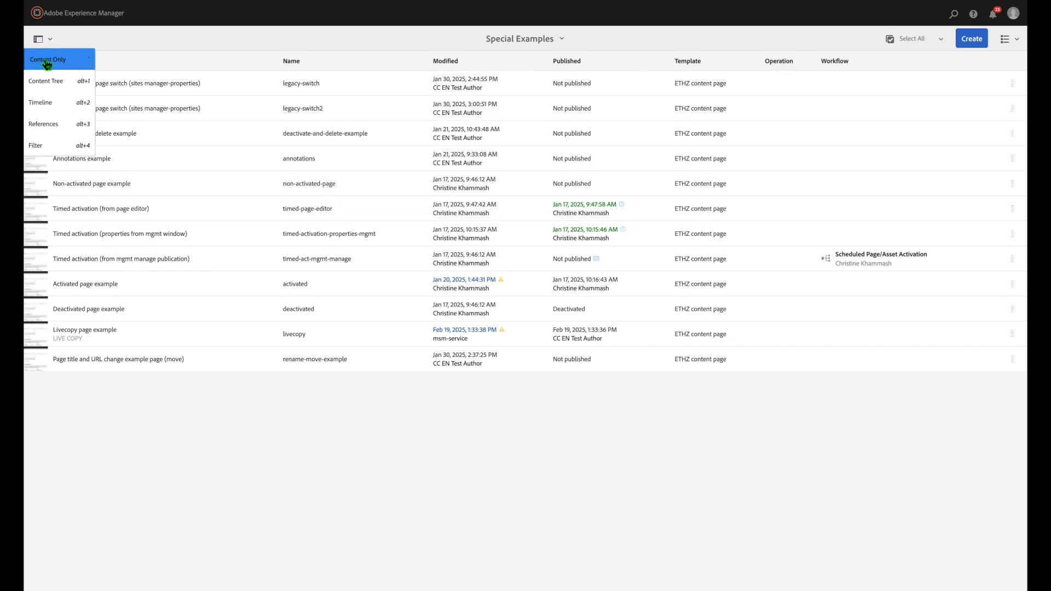
{"action": "left_click", "coordinate": [65, 86]}
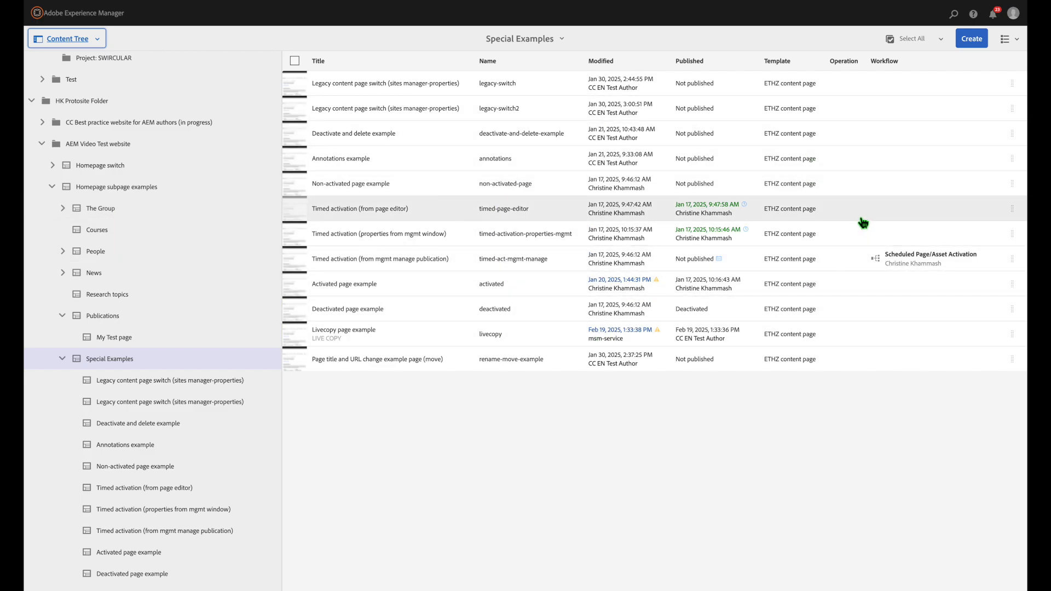
Step: Try the Column View and Card View for the page overview and return to List View
{"action": "left_click", "coordinate": [1020, 42]}
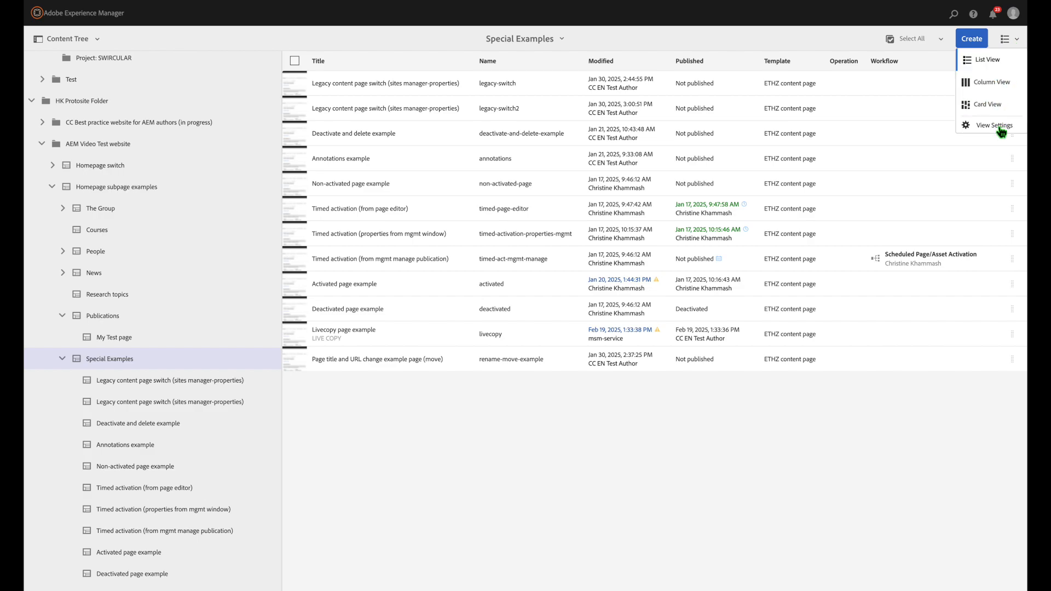
{"action": "left_click", "coordinate": [996, 84]}
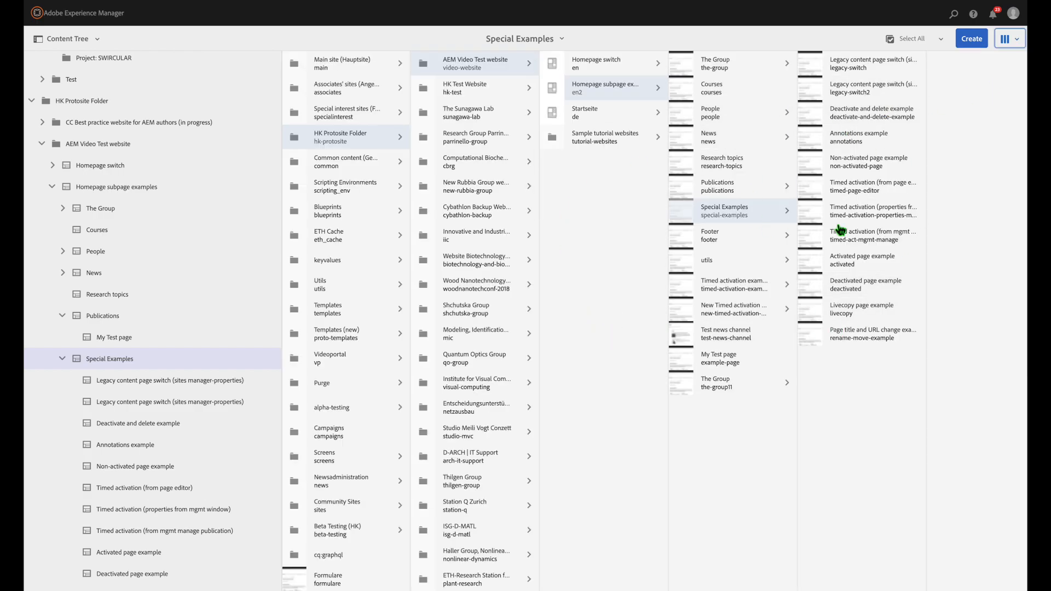
{"action": "left_click", "coordinate": [1017, 39]}
{"action": "left_click", "coordinate": [1003, 103]}
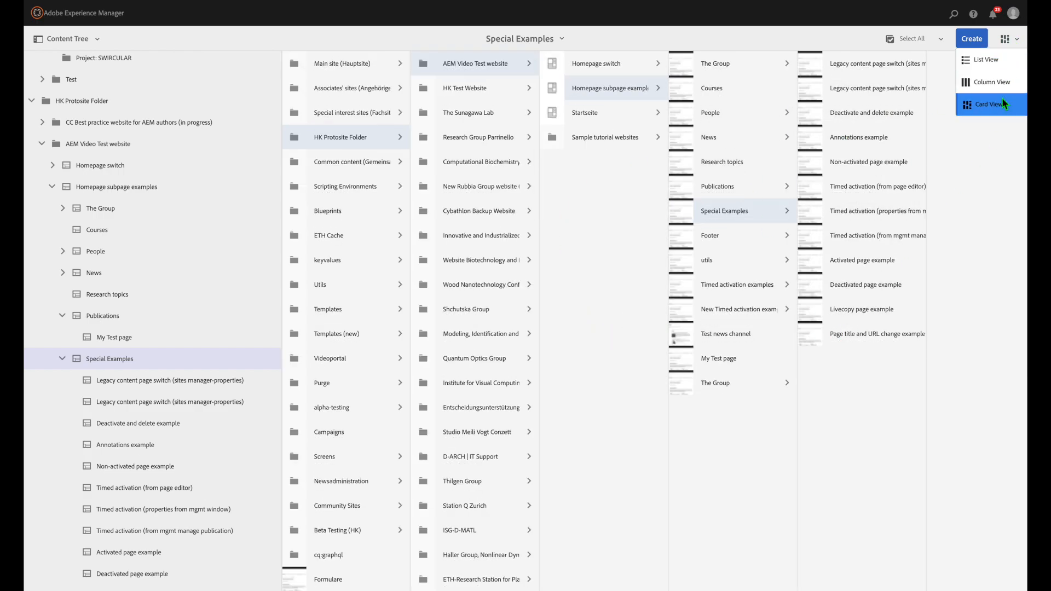
{"action": "left_click", "coordinate": [1010, 39]}
{"action": "left_click", "coordinate": [996, 62]}
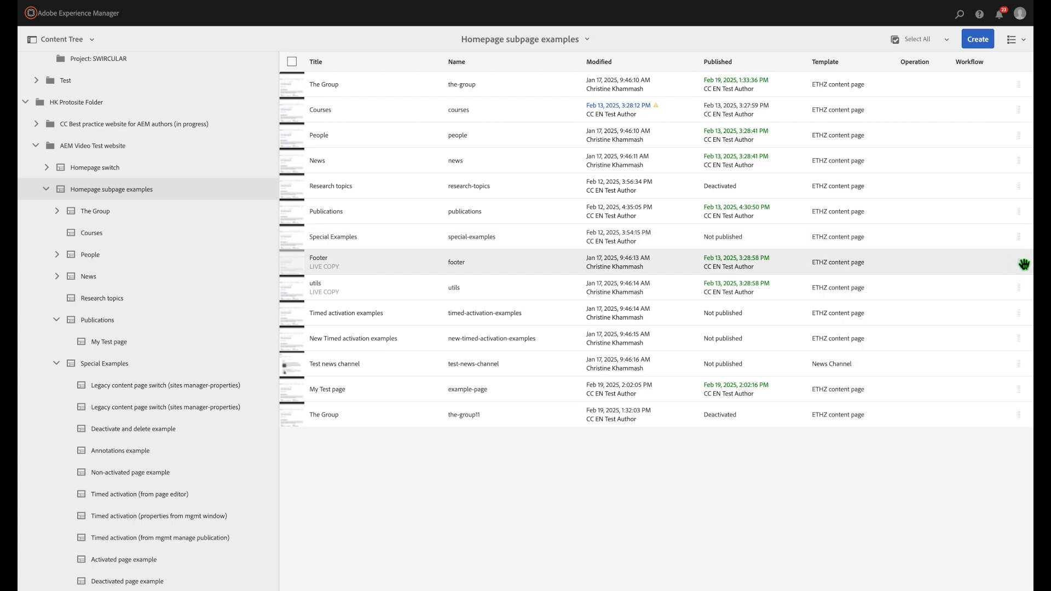
Step: Reorder the Homepage subpage examples so that Publications sits directly below People and above News
{"action": "left_click_drag", "start_coordinate": [1023, 218], "coordinate": [1023, 164]}
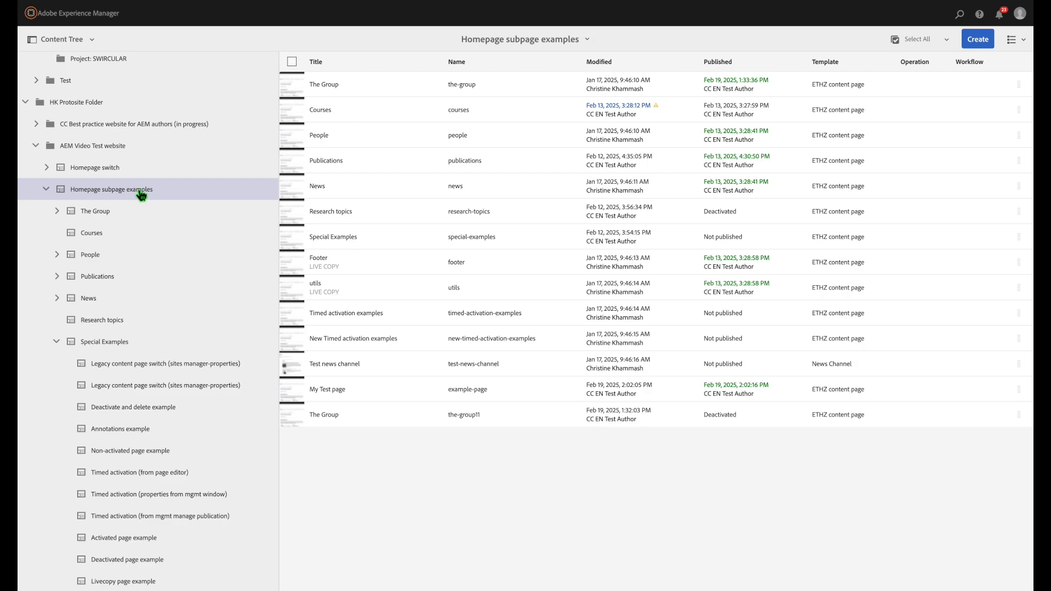
Step: Examine the creation options for Homepage subpage examples and the actions available for the selected Publications page
{"action": "left_click", "coordinate": [979, 40]}
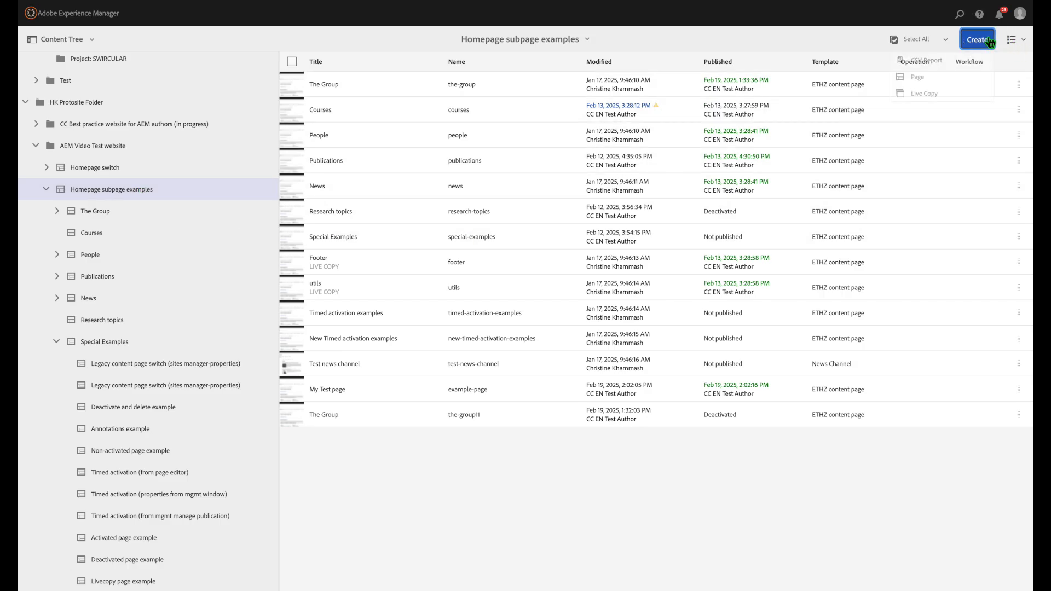
{"action": "left_click", "coordinate": [947, 475]}
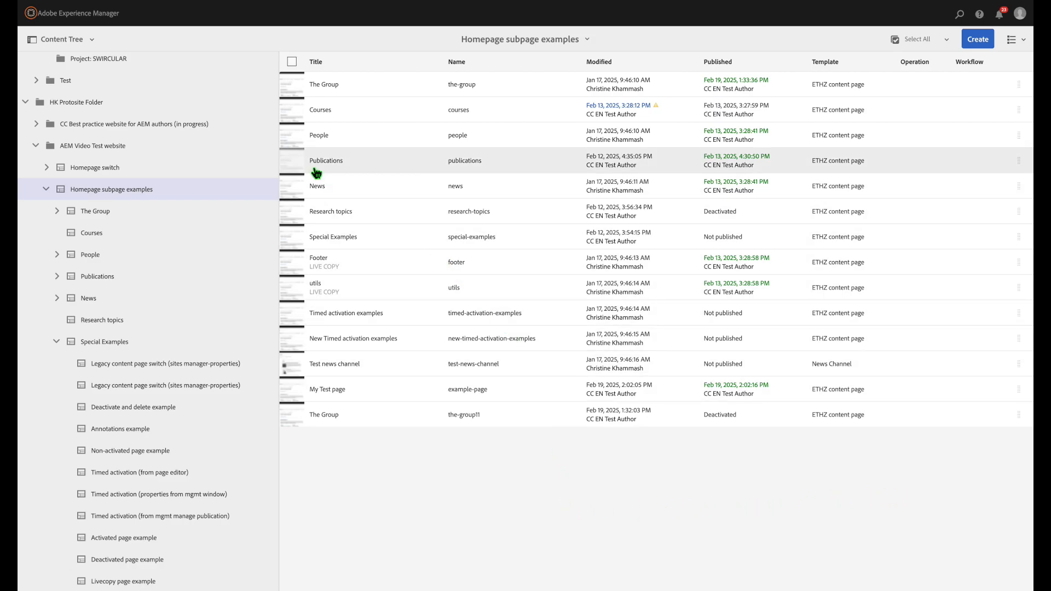
{"action": "left_click", "coordinate": [295, 163]}
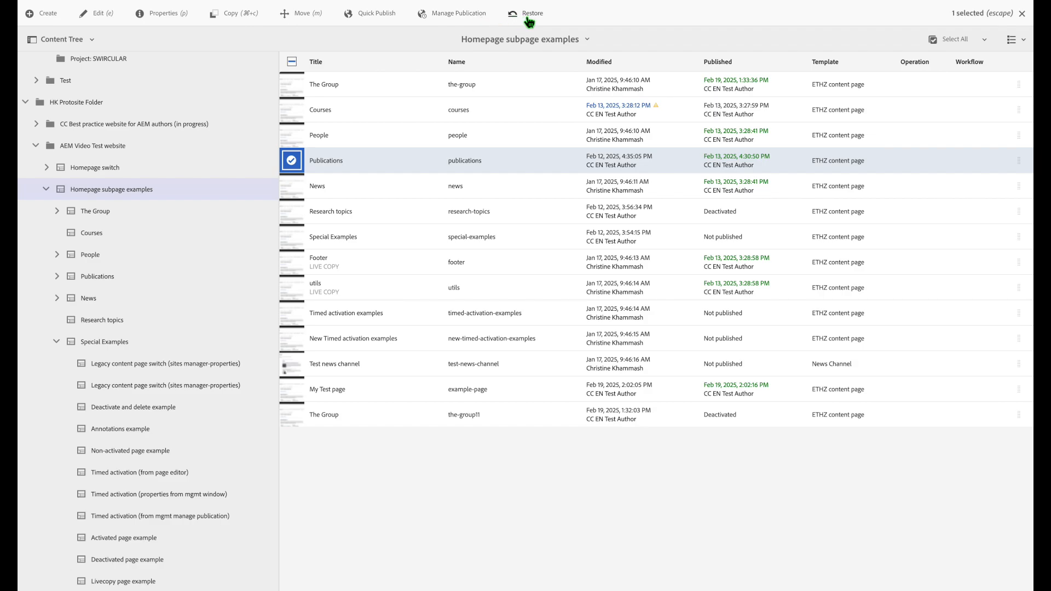
{"action": "left_click", "coordinate": [292, 135]}
{"action": "left_click", "coordinate": [292, 138]}
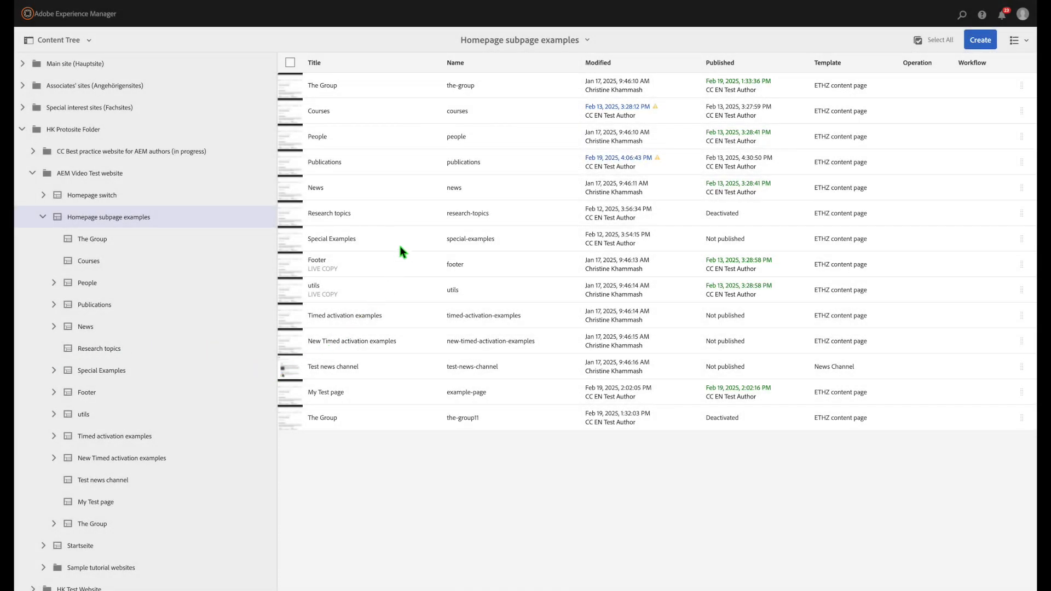
Step: Start a new page beneath the first The Group page using the ETHZ content page template
{"action": "left_click", "coordinate": [292, 86]}
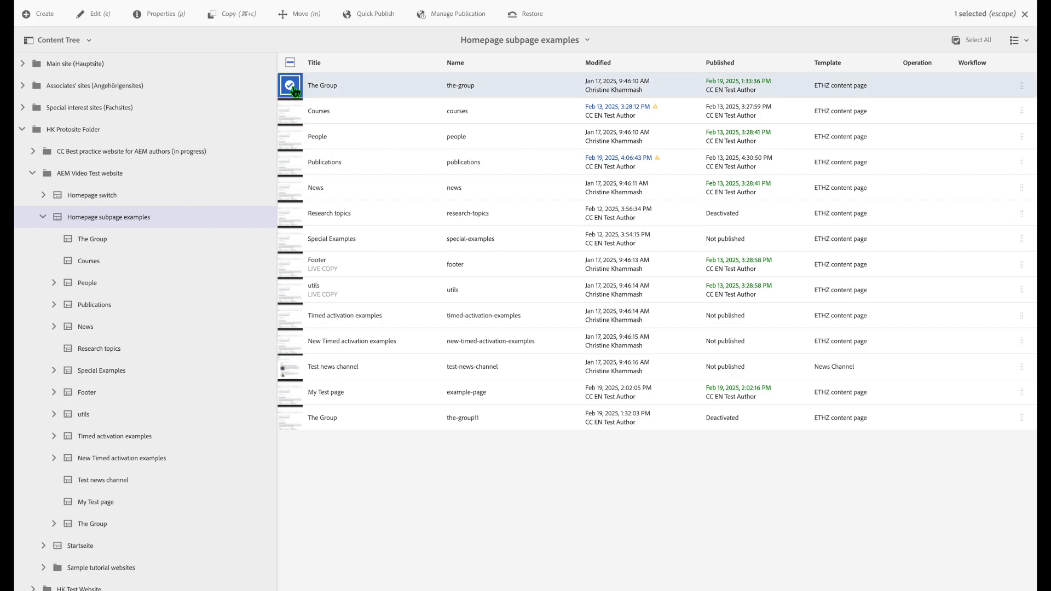
{"action": "left_click", "coordinate": [46, 16]}
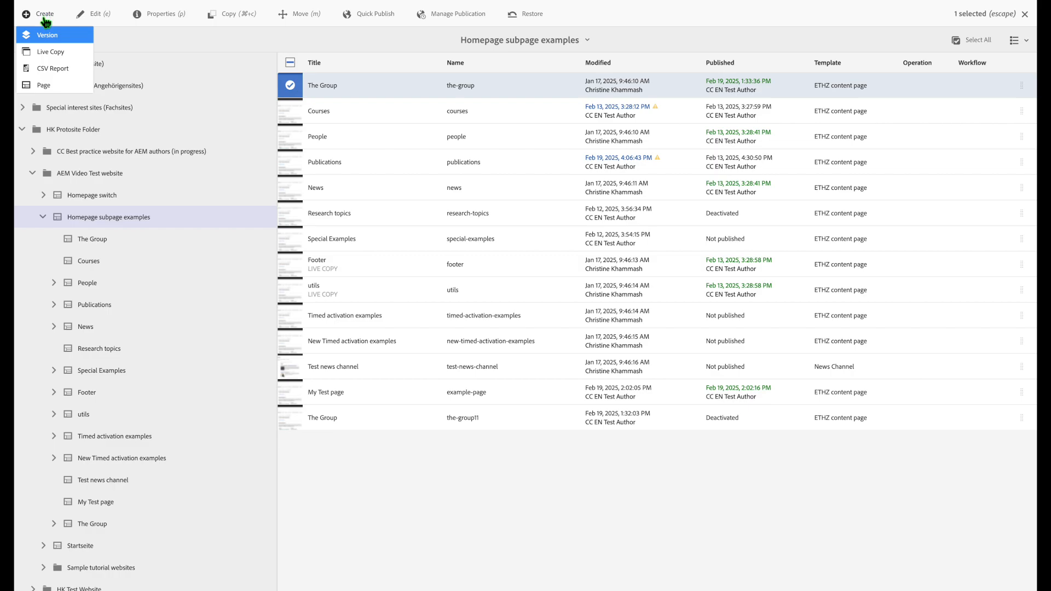
{"action": "left_click", "coordinate": [46, 85]}
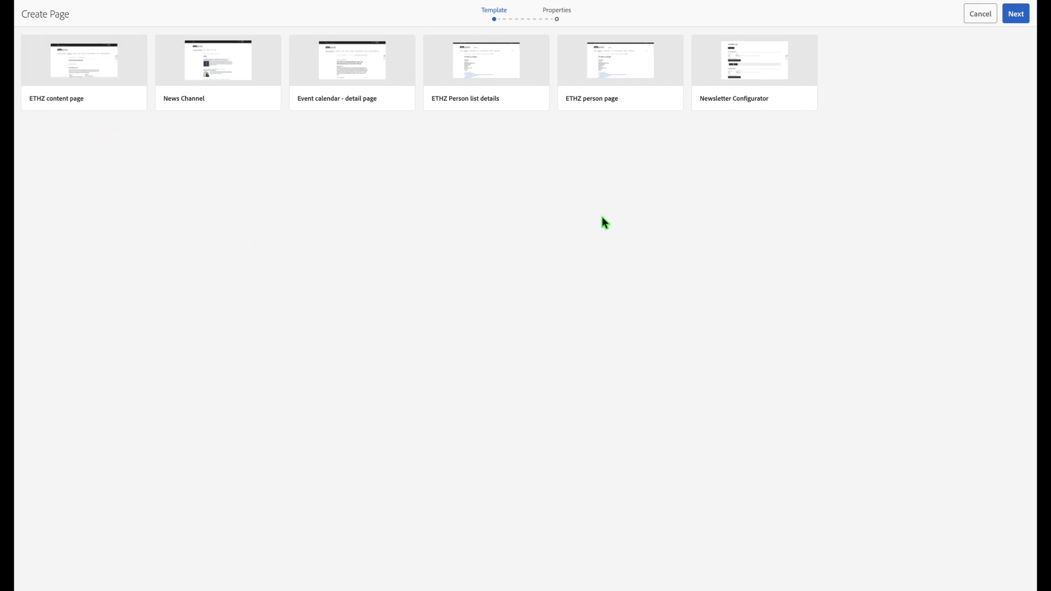
{"action": "left_click", "coordinate": [86, 74]}
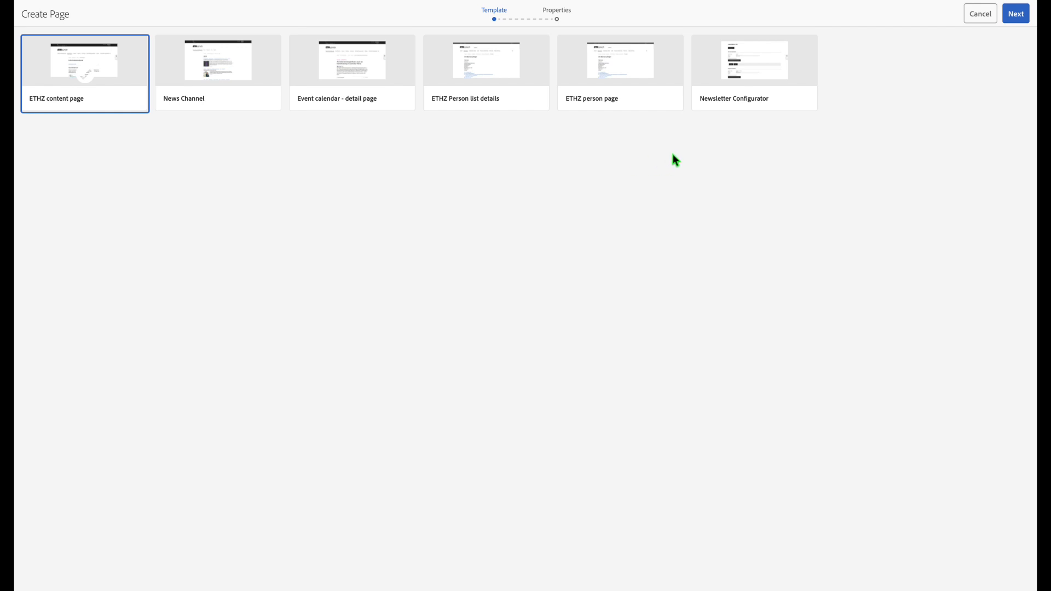
{"action": "left_click", "coordinate": [1016, 14]}
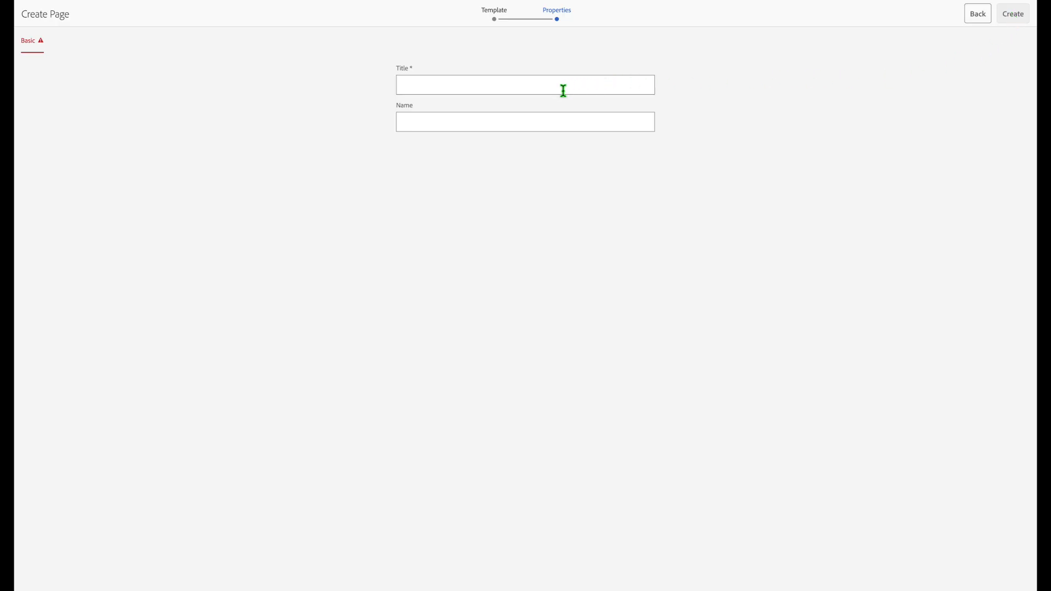
Step: Create the page with the title "Open Positions" and the name "open-positions", and return to the page overview
{"action": "left_click", "coordinate": [508, 91]}
{"action": "type", "text": "Ope"}
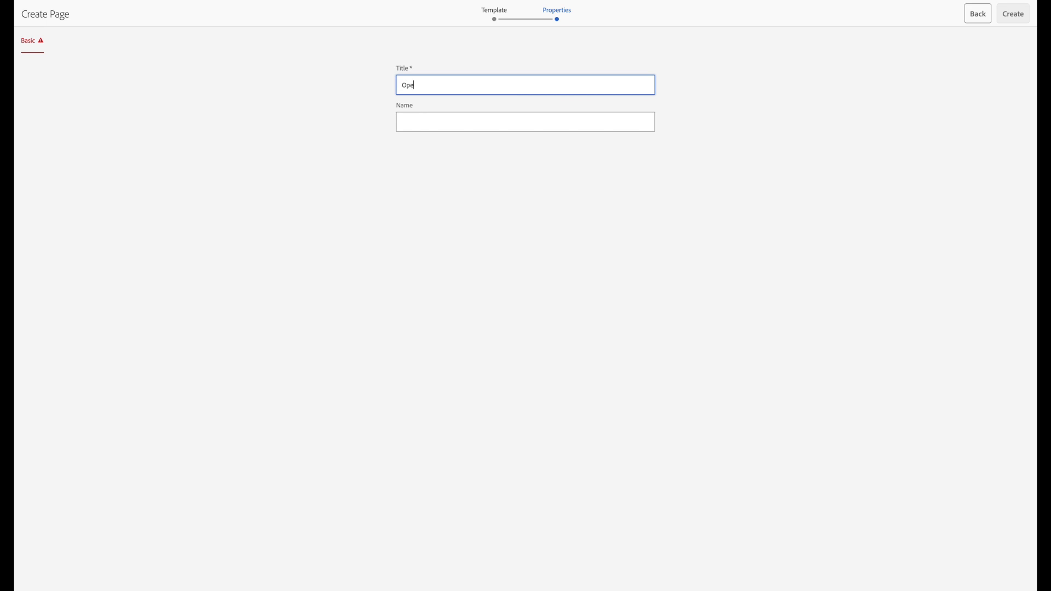
{"action": "type", "text": "n Pos"}
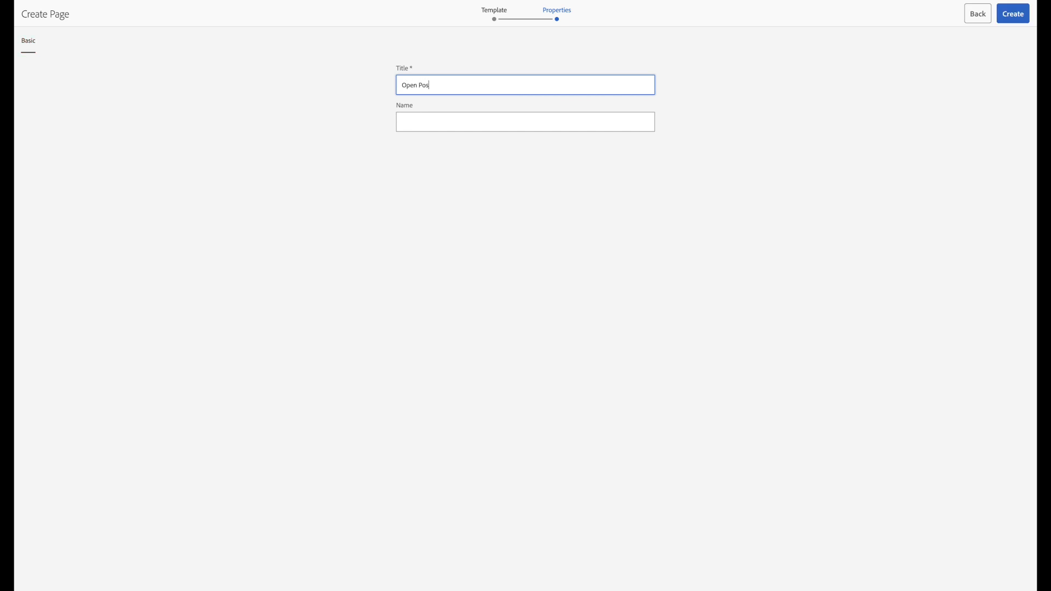
{"action": "type", "text": "itions"}
{"action": "left_click", "coordinate": [430, 124]}
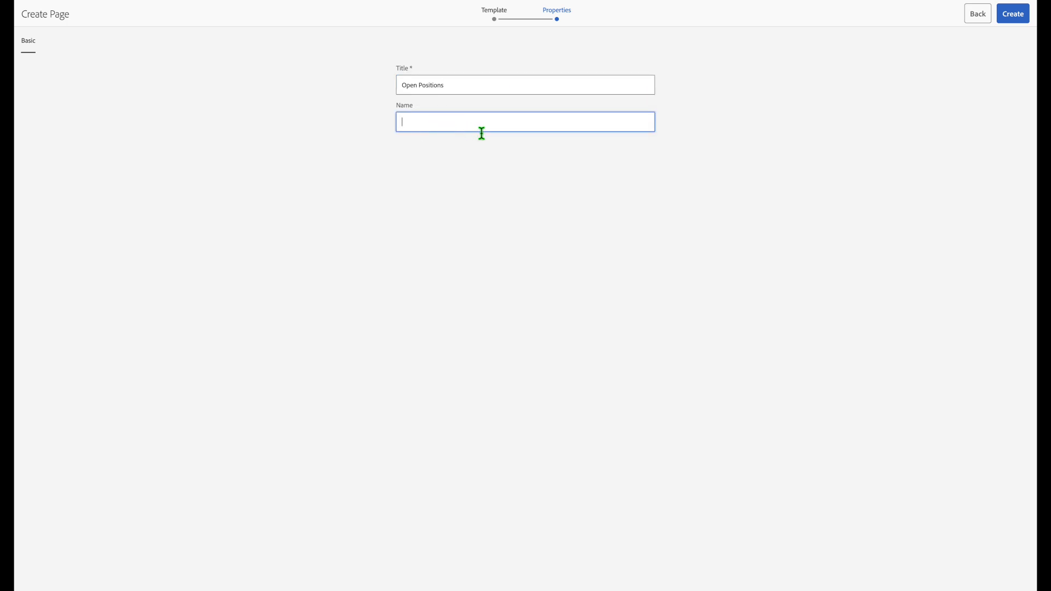
{"action": "type", "text": "open-positions"}
{"action": "left_click", "coordinate": [419, 124]}
{"action": "left_click", "coordinate": [422, 172]}
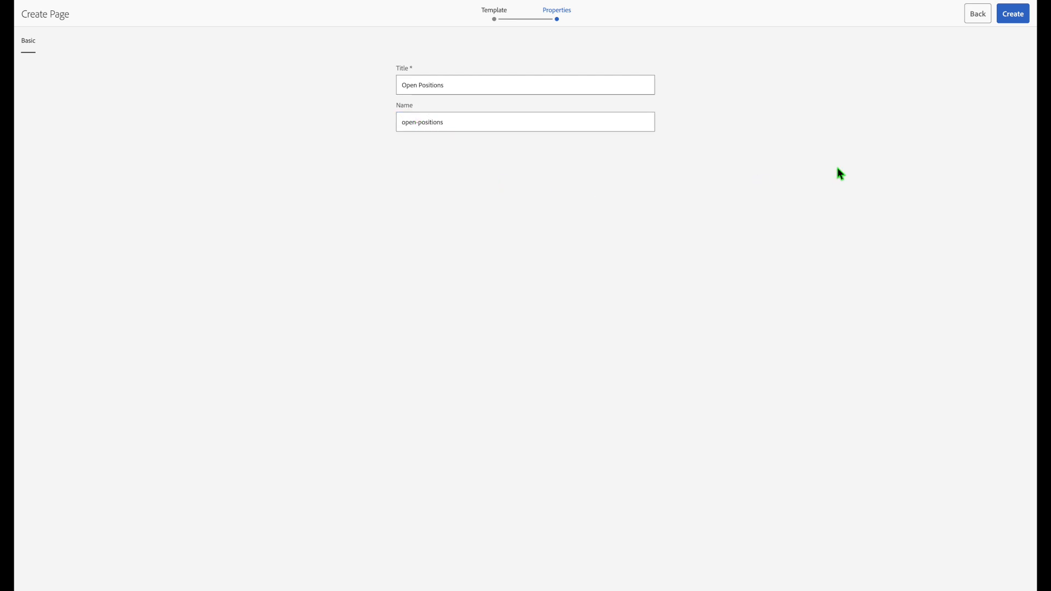
{"action": "left_click", "coordinate": [1017, 16]}
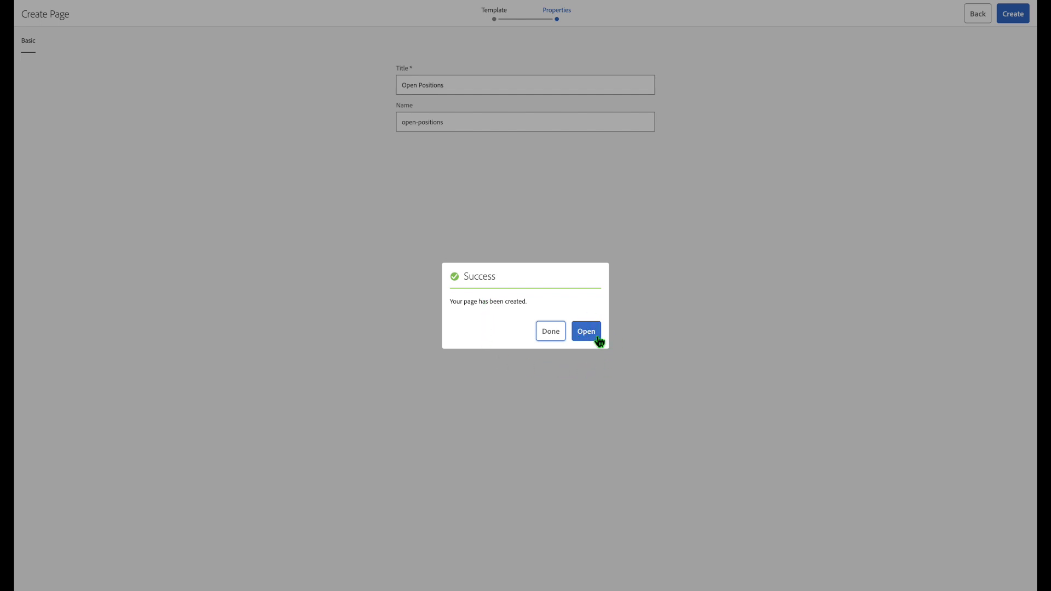
{"action": "left_click", "coordinate": [554, 331]}
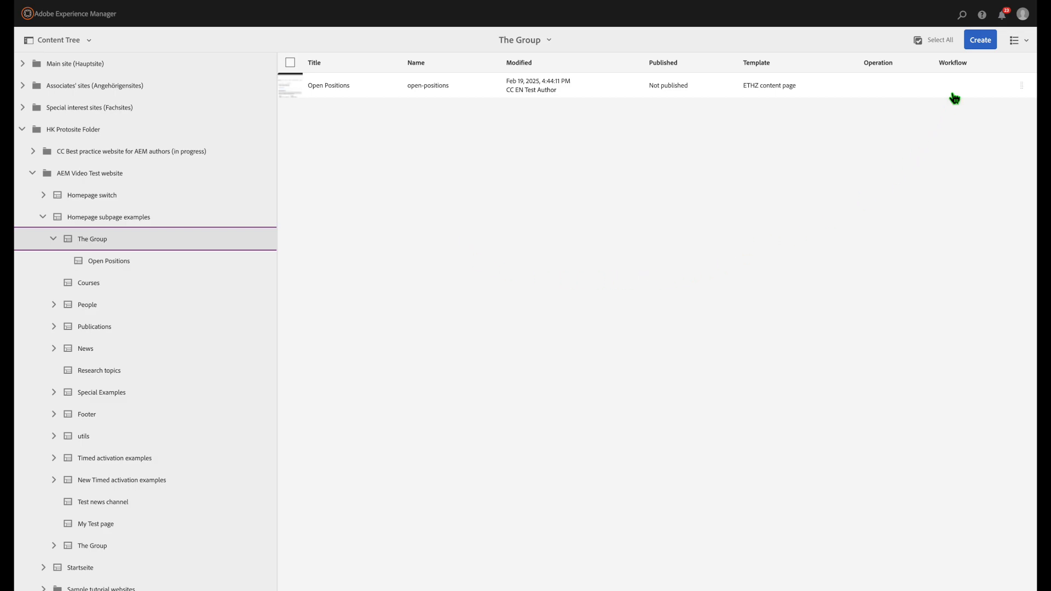
{"action": "left_click", "coordinate": [988, 42]}
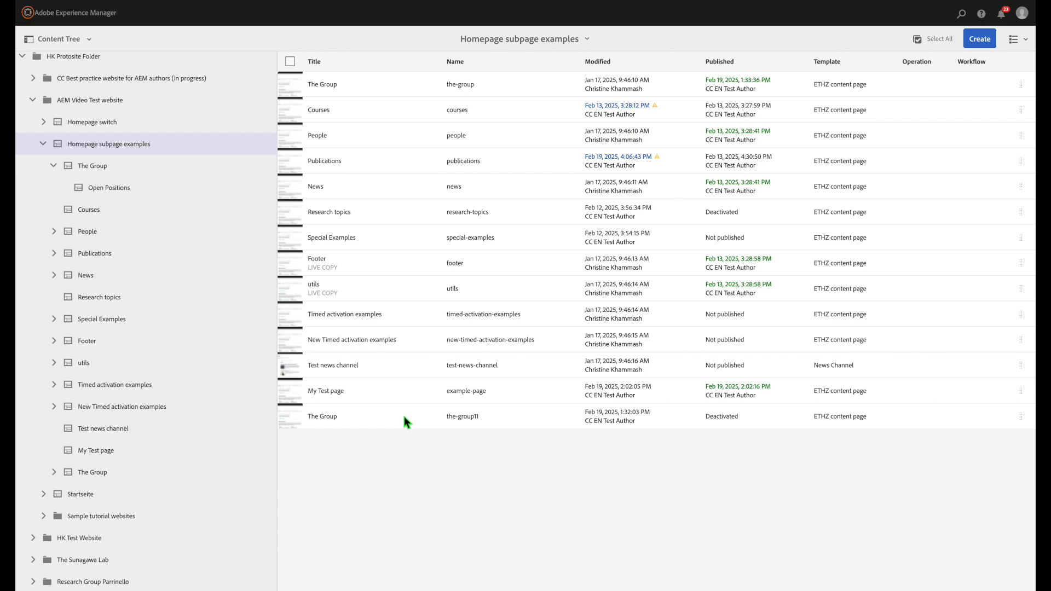
Step: Open My Test page in the page editor, return to the overview and deselect the page
{"action": "left_click", "coordinate": [293, 393]}
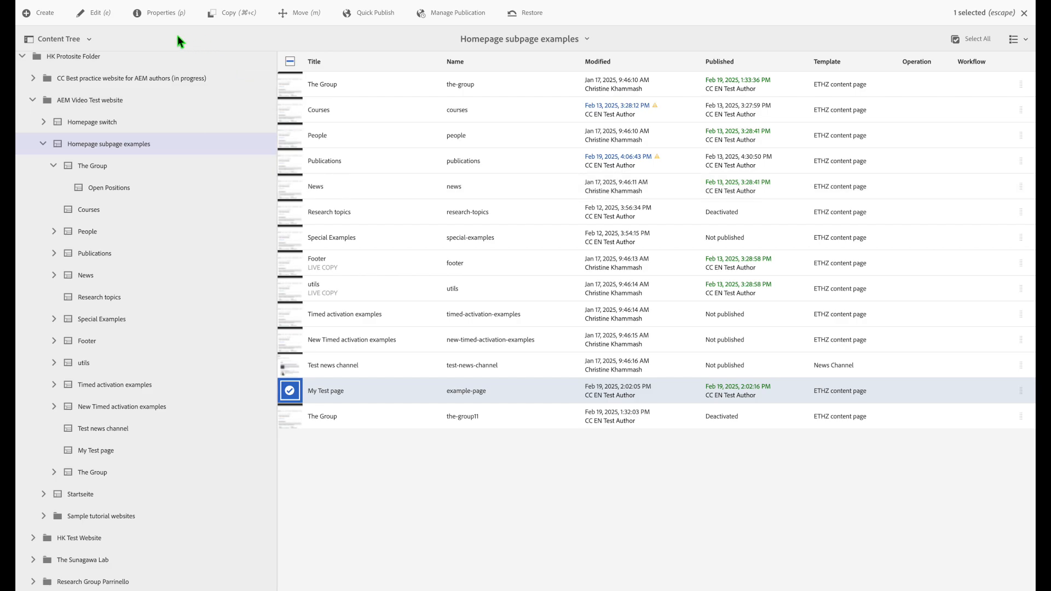
{"action": "left_click", "coordinate": [99, 15]}
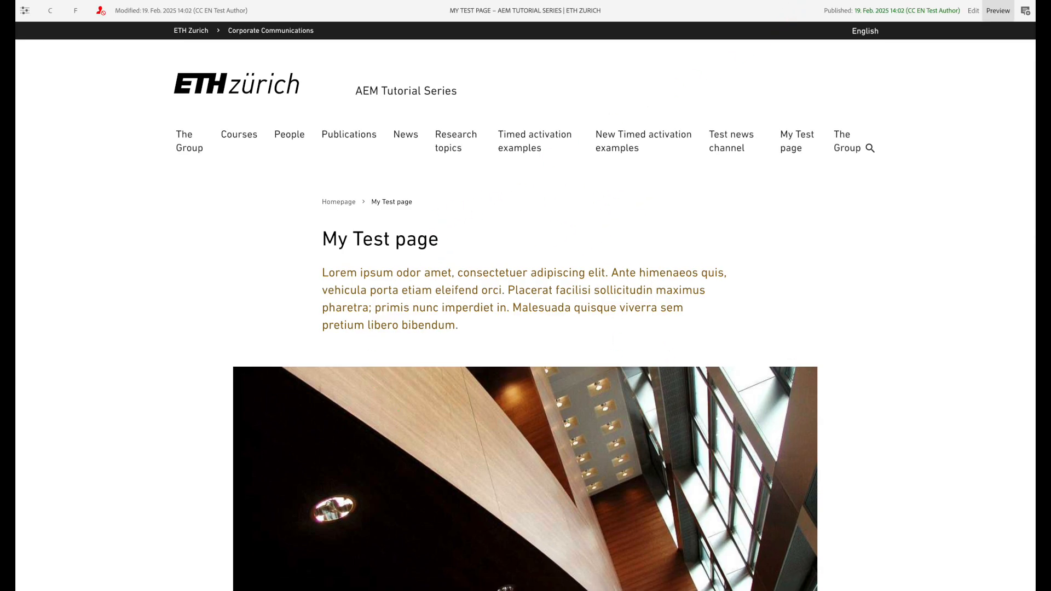
{"action": "key", "text": "ctrl+shift+Tab"}
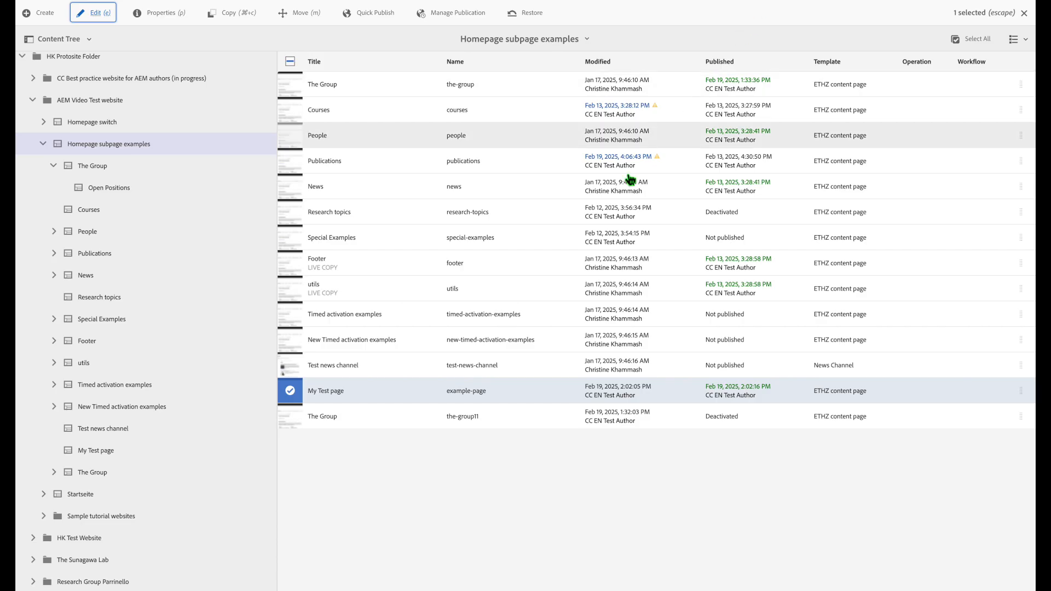
{"action": "left_click", "coordinate": [290, 394]}
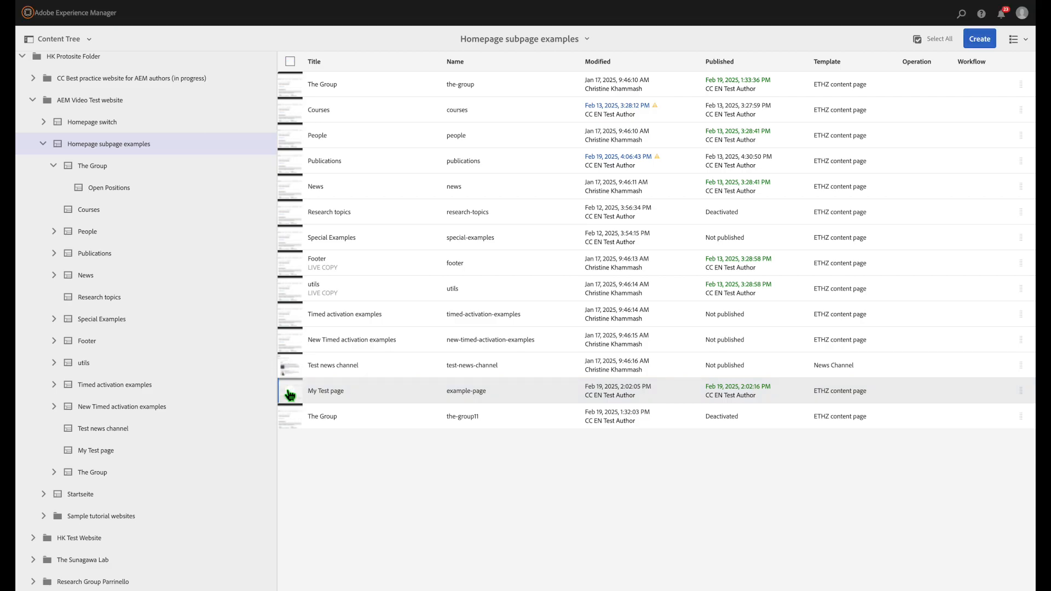
{"action": "left_click", "coordinate": [99, 452]}
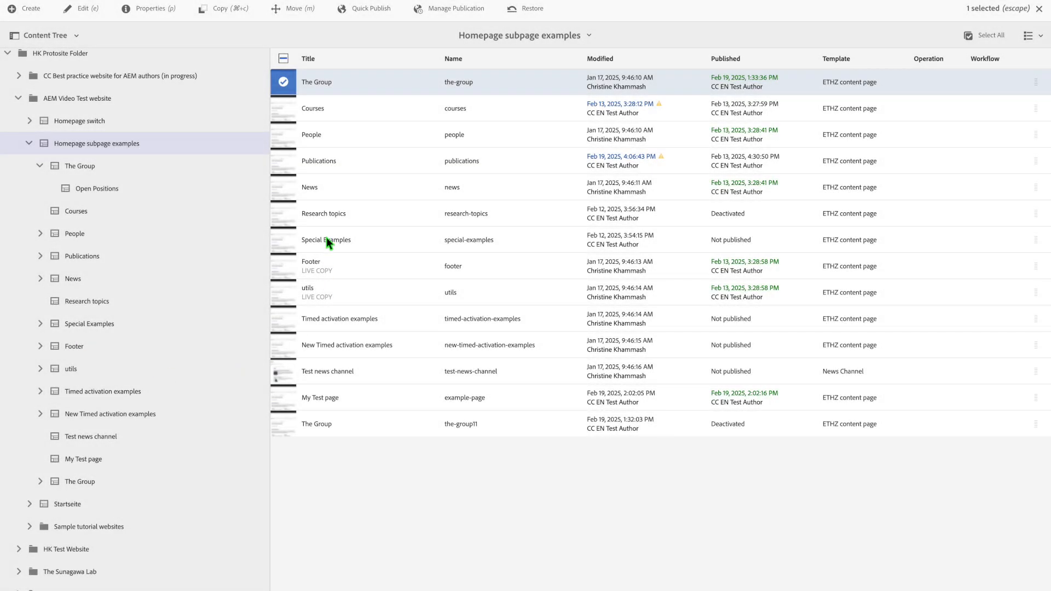
Step: Examine the basic and advanced properties of The Group, including the Closed User Groups options
{"action": "left_click", "coordinate": [156, 9]}
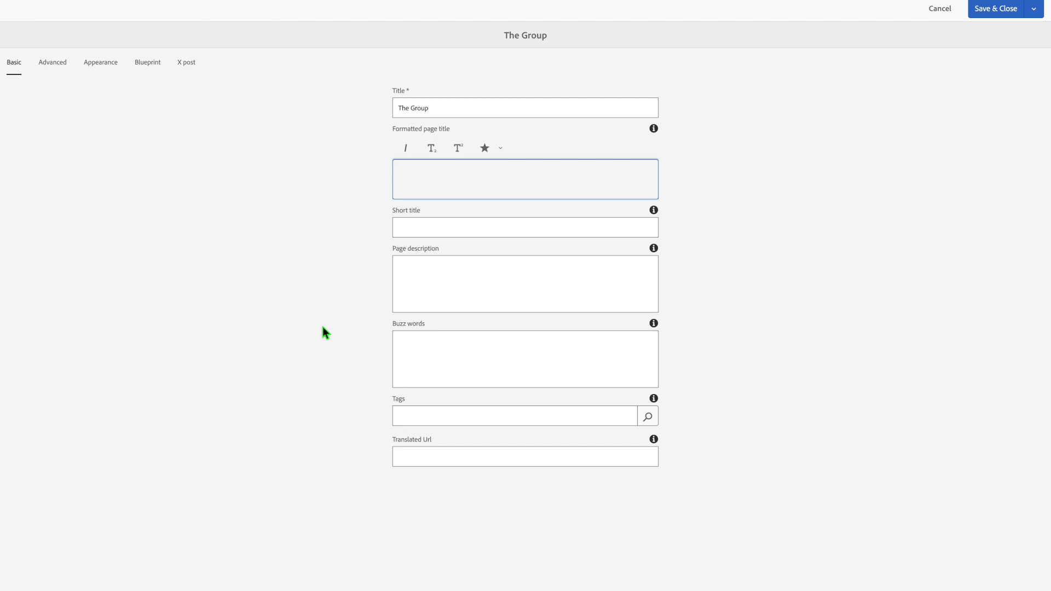
{"action": "left_click", "coordinate": [63, 68]}
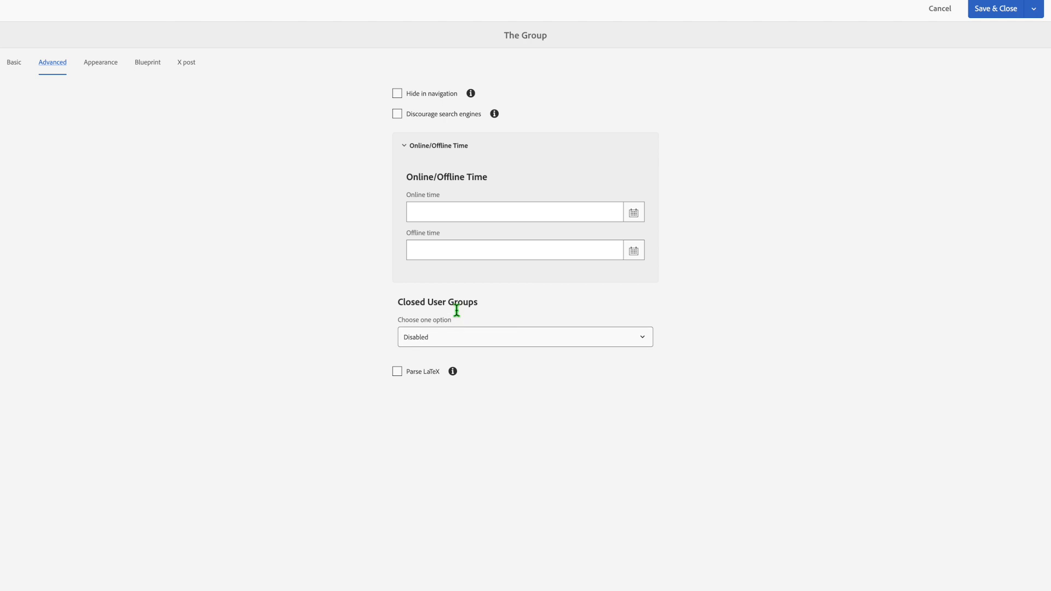
{"action": "left_click", "coordinate": [644, 339]}
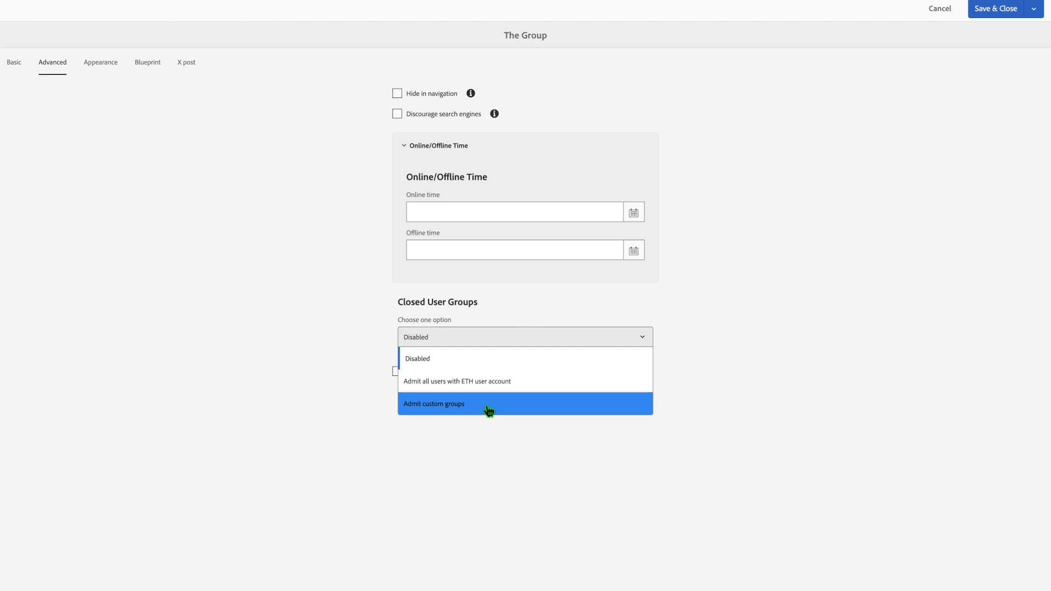
{"action": "left_click", "coordinate": [738, 357]}
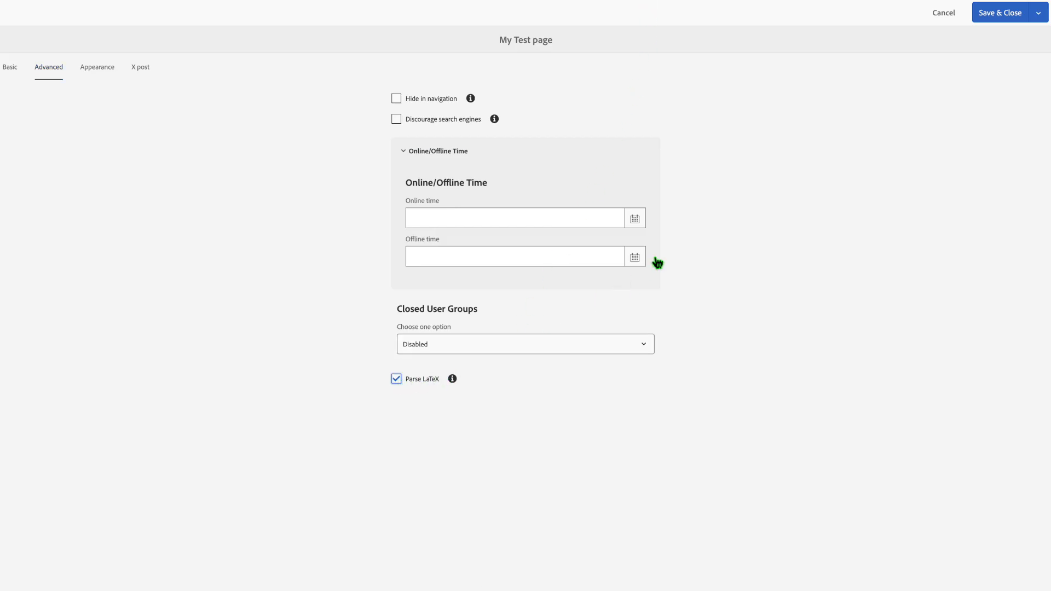
Step: Save the properties of My Test page with Parse LaTeX enabled
{"action": "left_click", "coordinate": [999, 13]}
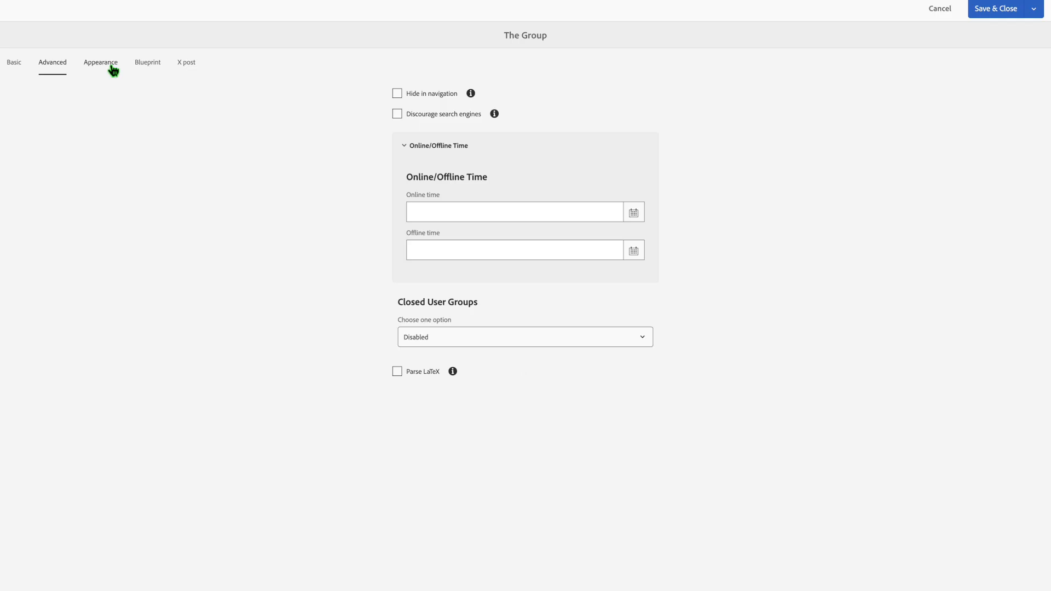
Step: Override the default colour of The Group with the #007894 colour theme
{"action": "left_click", "coordinate": [112, 65]}
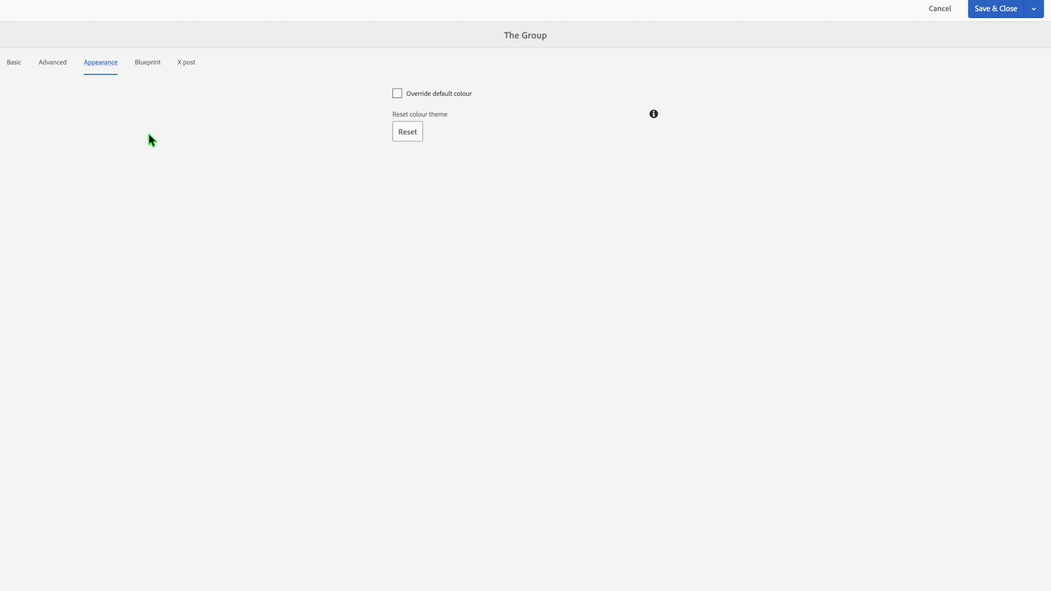
{"action": "left_click", "coordinate": [398, 94]}
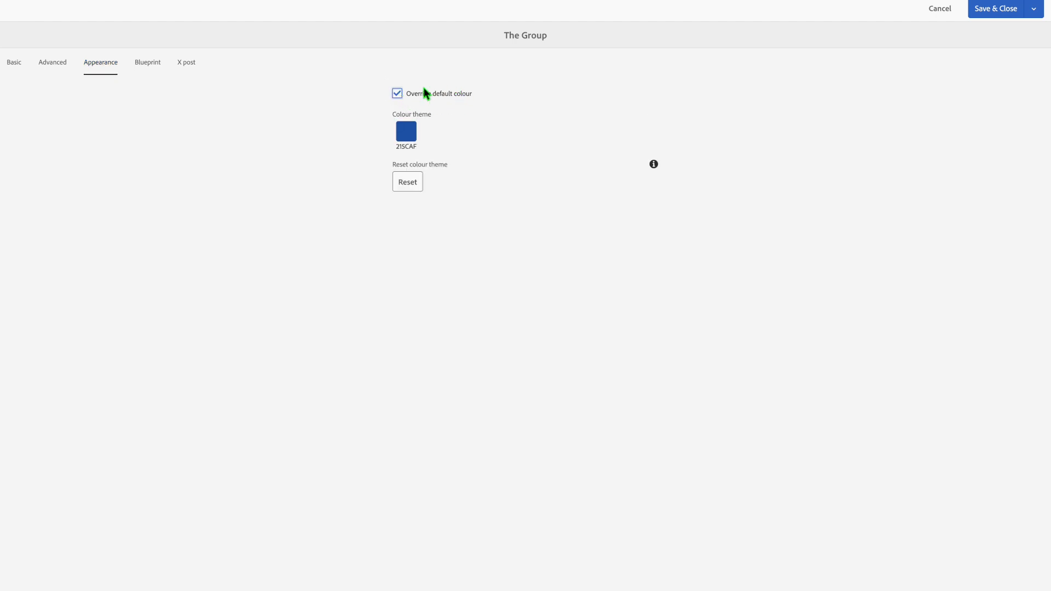
{"action": "left_click", "coordinate": [413, 135]}
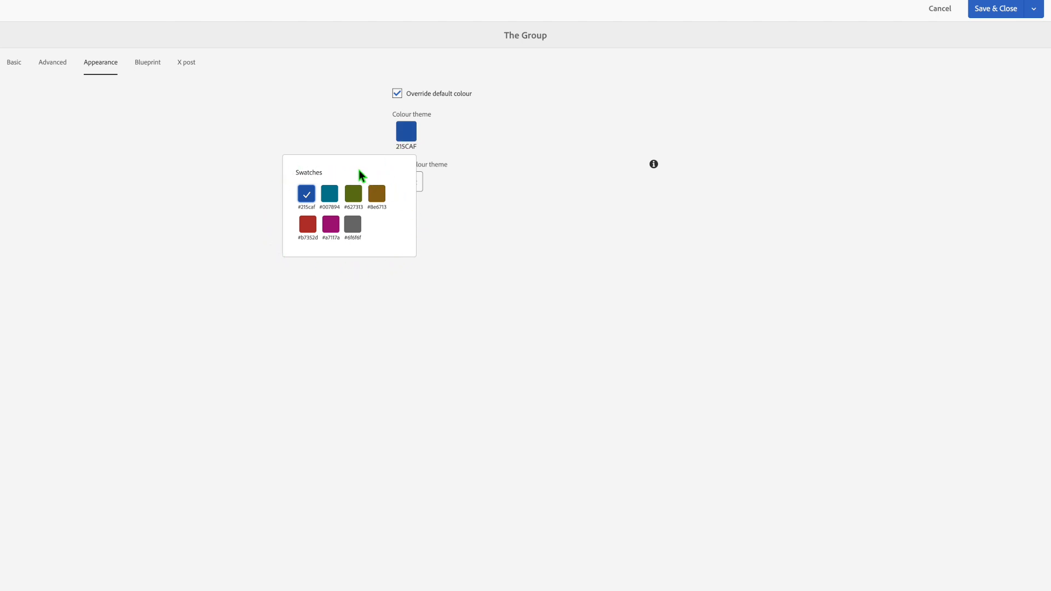
{"action": "left_click", "coordinate": [329, 196]}
{"action": "left_click", "coordinate": [485, 162]}
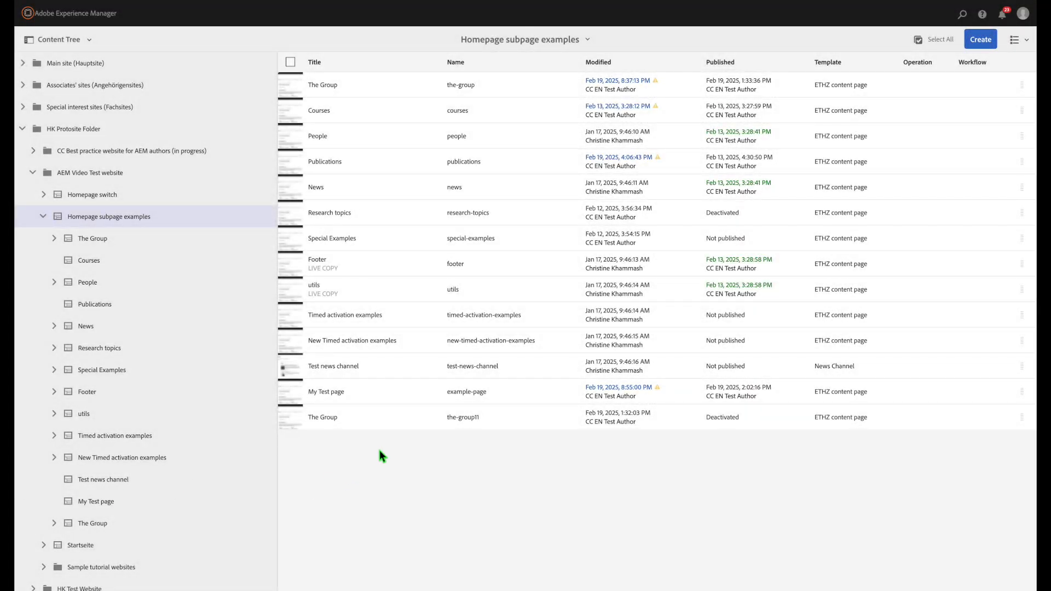
Step: Copy My Test page and paste it beneath the Publications page
{"action": "left_click", "coordinate": [295, 396]}
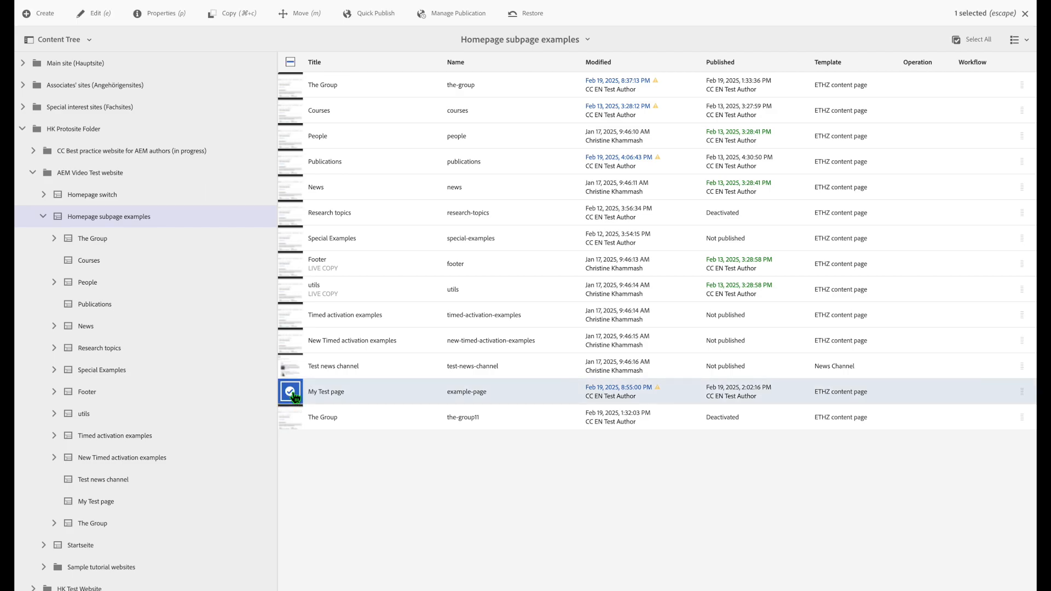
{"action": "left_click", "coordinate": [231, 14]}
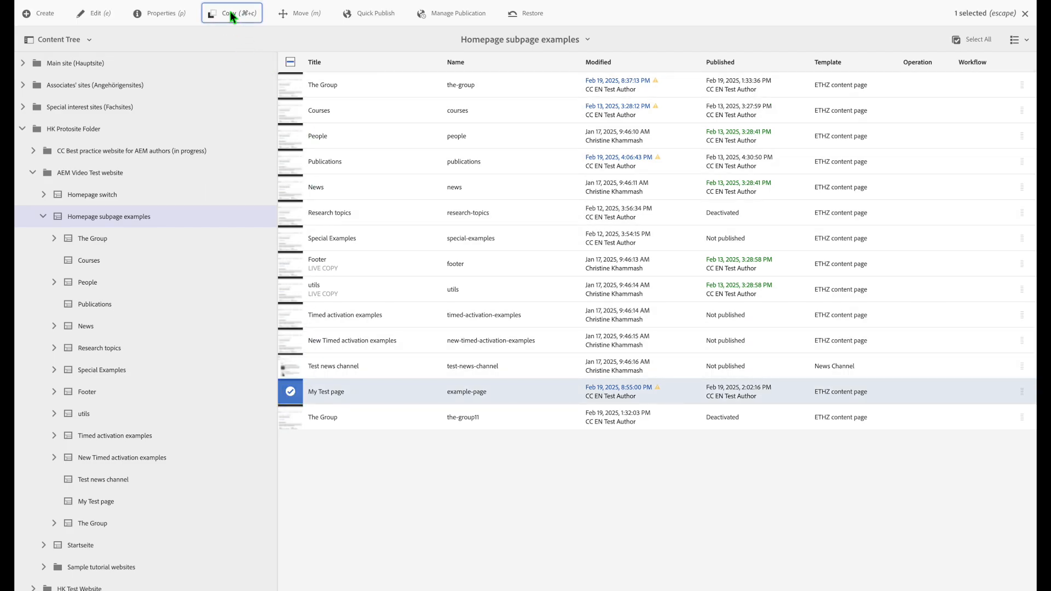
{"action": "left_click", "coordinate": [104, 314]}
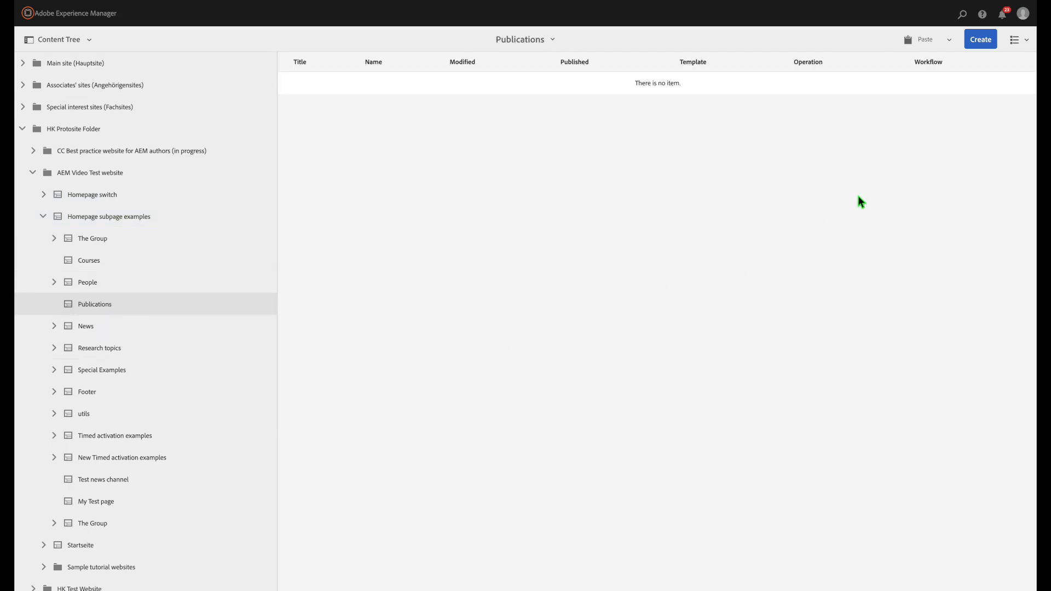
{"action": "left_click", "coordinate": [923, 40]}
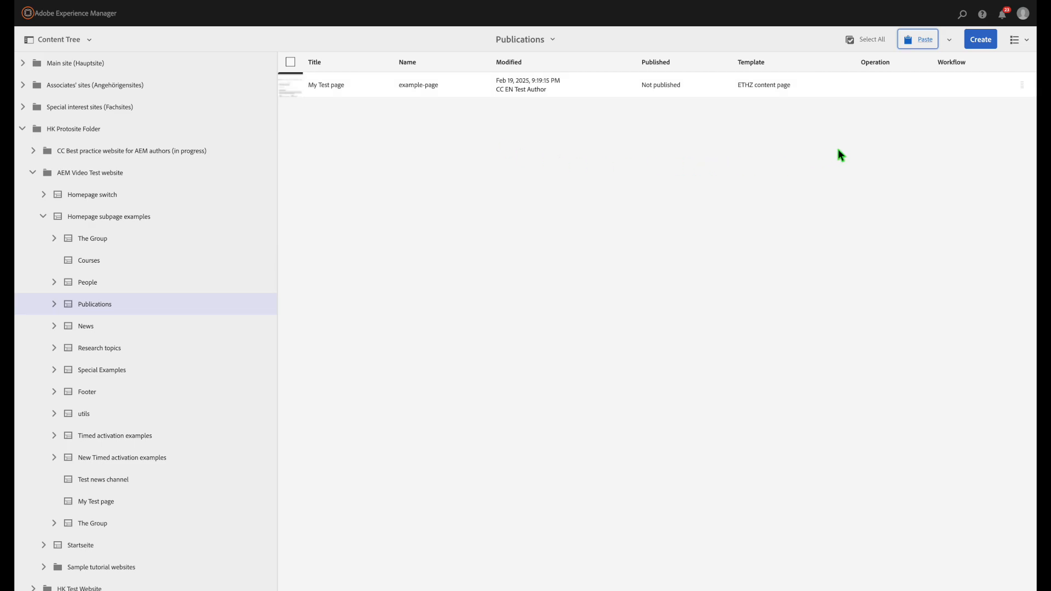
{"action": "left_click", "coordinate": [924, 41]}
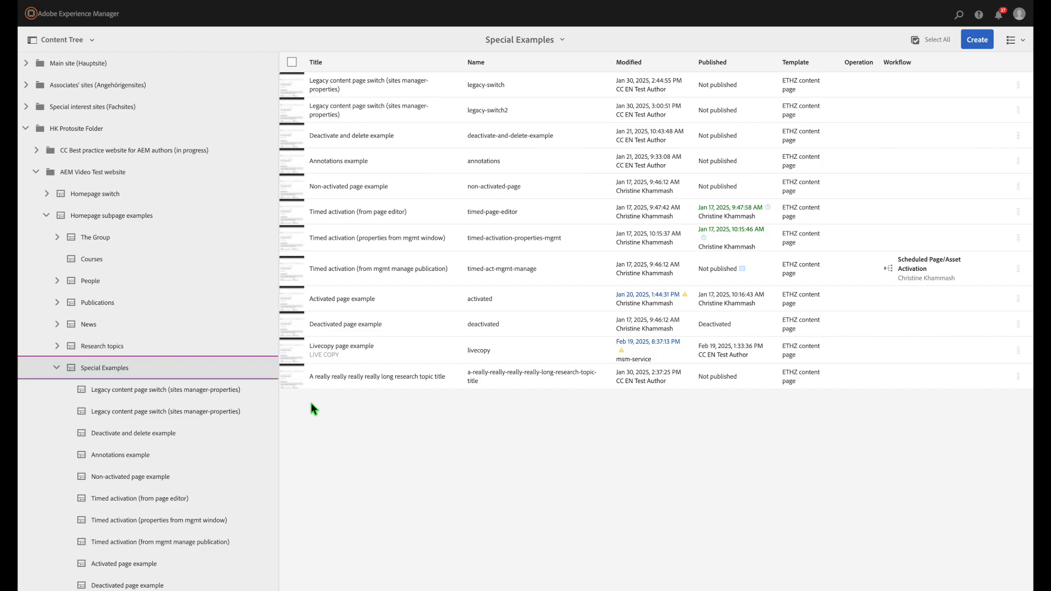
Step: Start moving the "A really really really really long research topic title" page, retitling it "My research topic title" with page name research-topic-title
{"action": "left_click", "coordinate": [292, 377]}
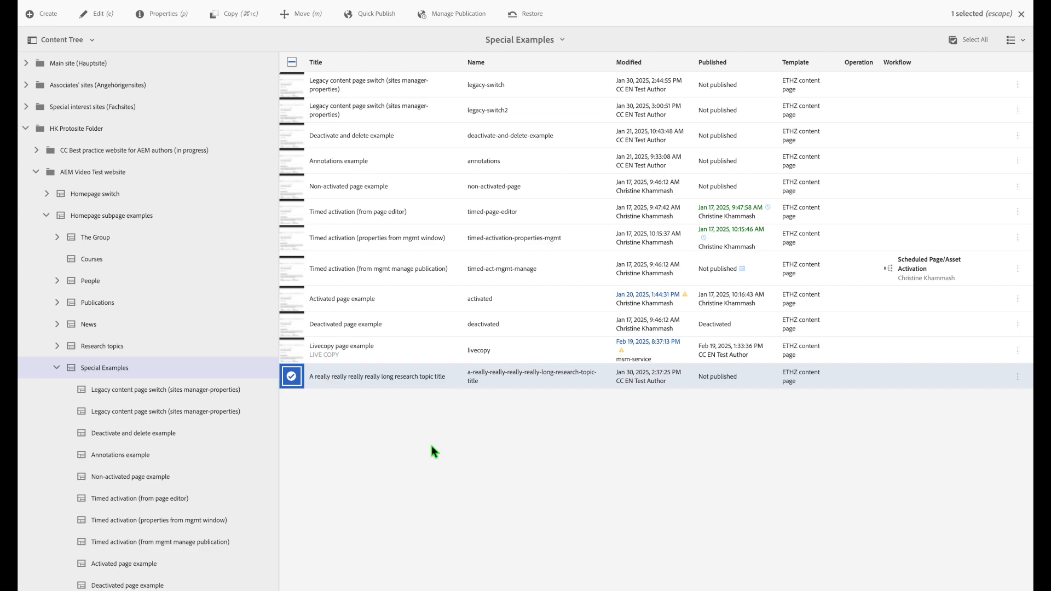
{"action": "left_click", "coordinate": [306, 14]}
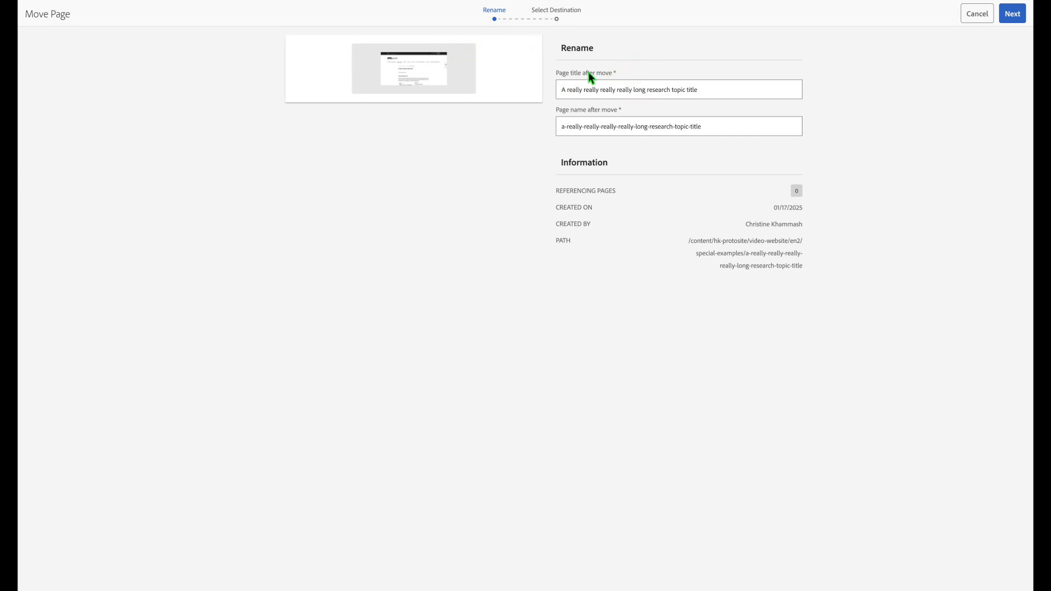
{"action": "left_click_drag", "start_coordinate": [646, 89], "coordinate": [554, 89]}
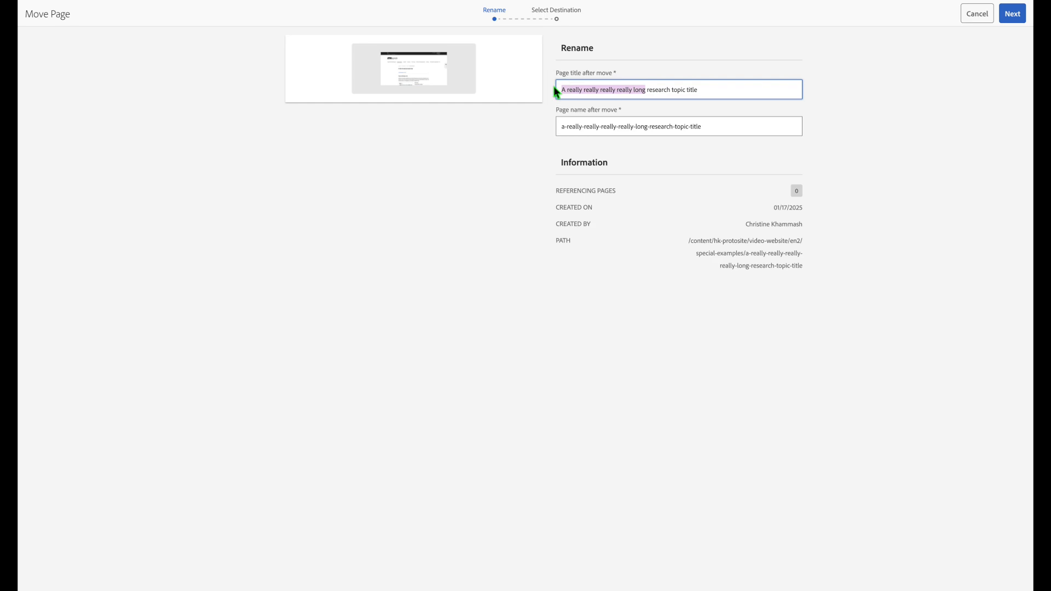
{"action": "type", "text": "My"}
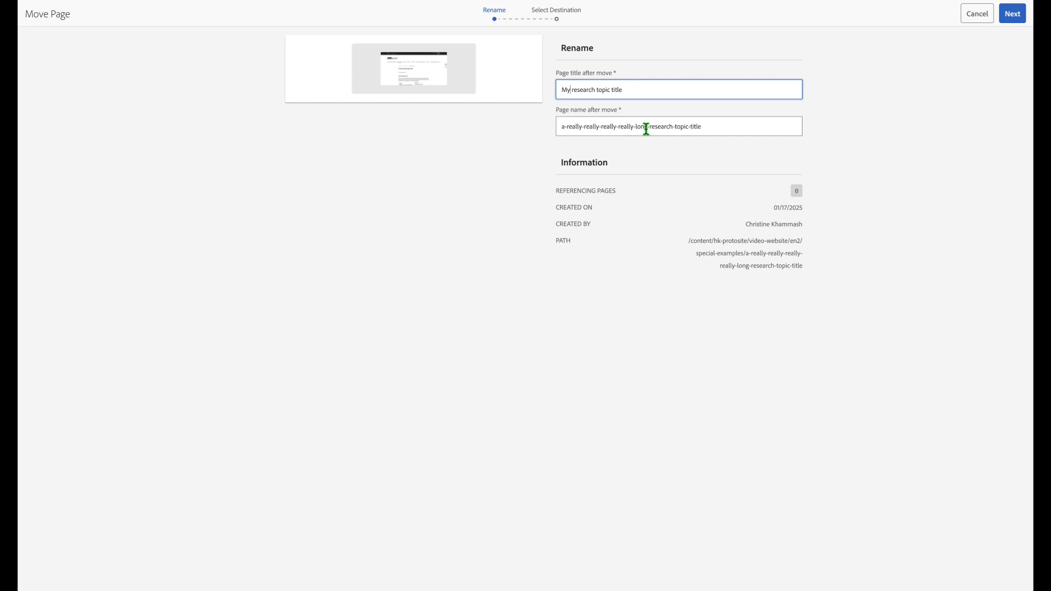
{"action": "left_click_drag", "start_coordinate": [651, 129], "coordinate": [558, 127]}
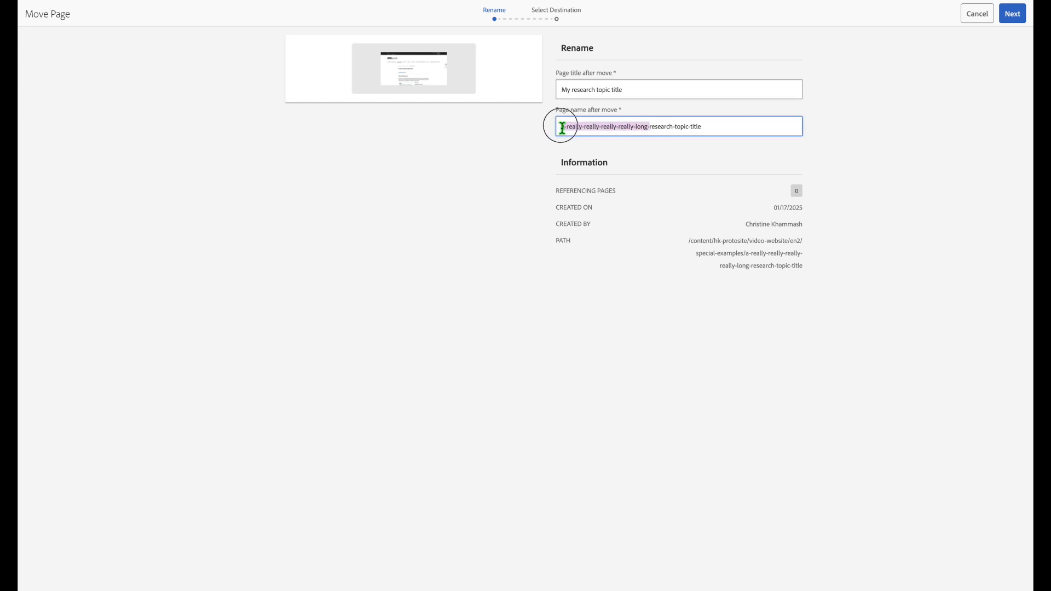
{"action": "key", "text": "BackSpace"}
{"action": "left_click", "coordinate": [629, 129]}
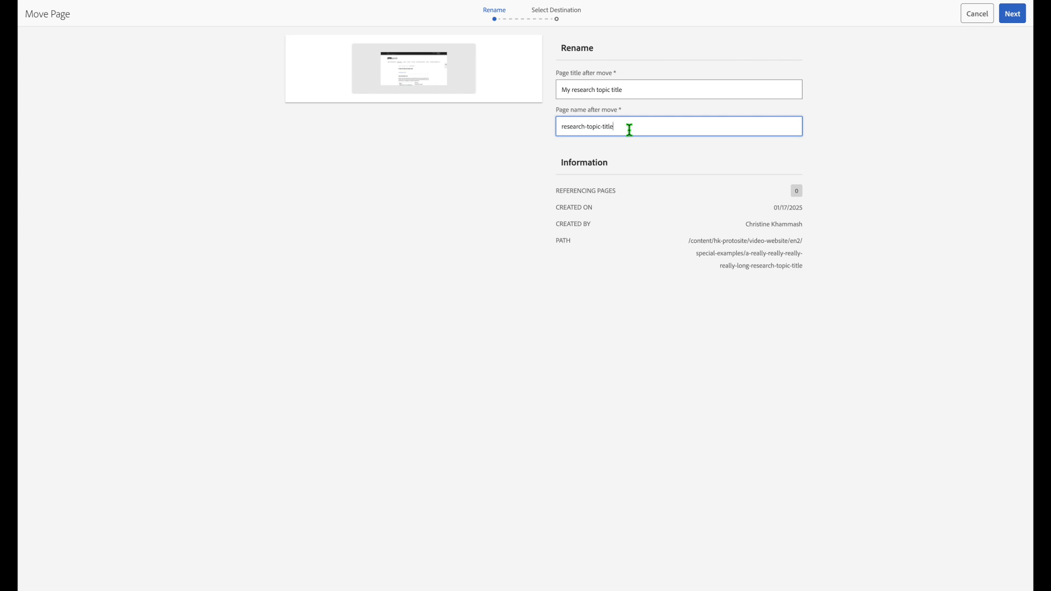
Step: Keep Special Examples as the destination of the renamed page and carry out the move now
{"action": "left_click", "coordinate": [1011, 14]}
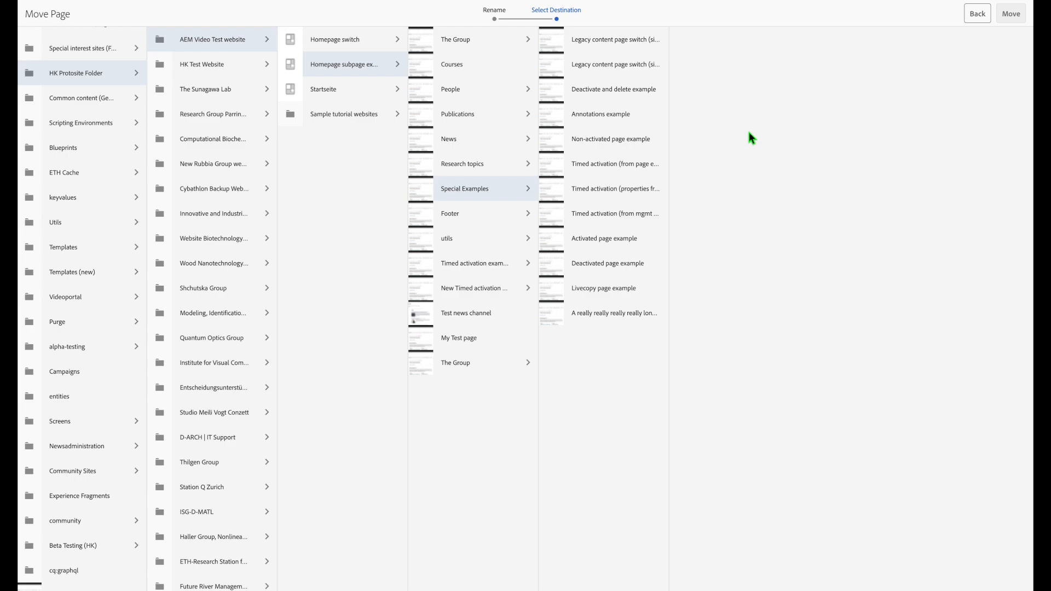
{"action": "left_click", "coordinate": [422, 192]}
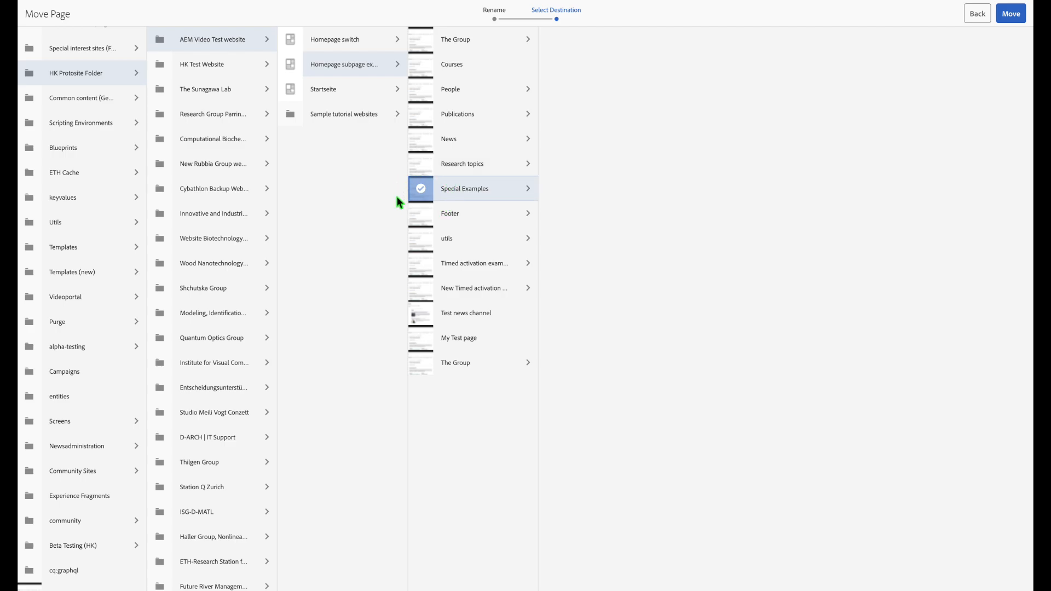
{"action": "left_click", "coordinate": [1011, 14]}
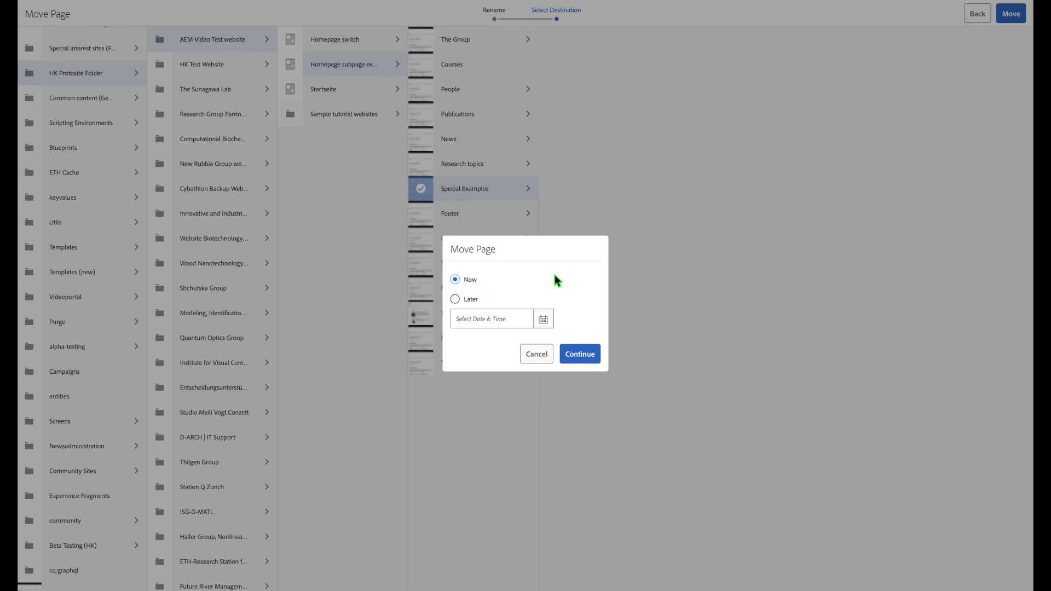
{"action": "left_click", "coordinate": [582, 356]}
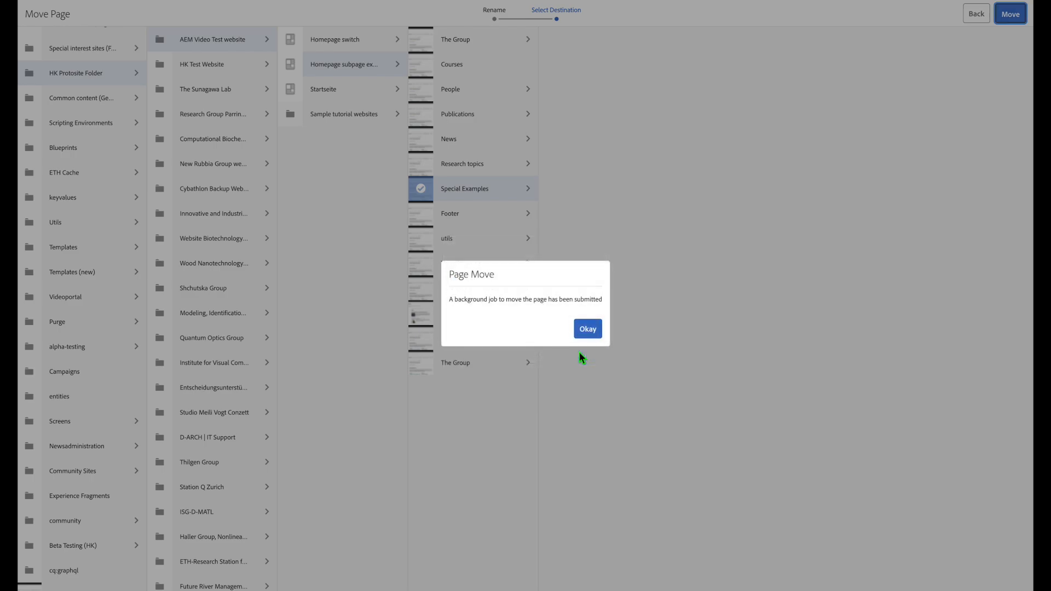
{"action": "left_click", "coordinate": [587, 329]}
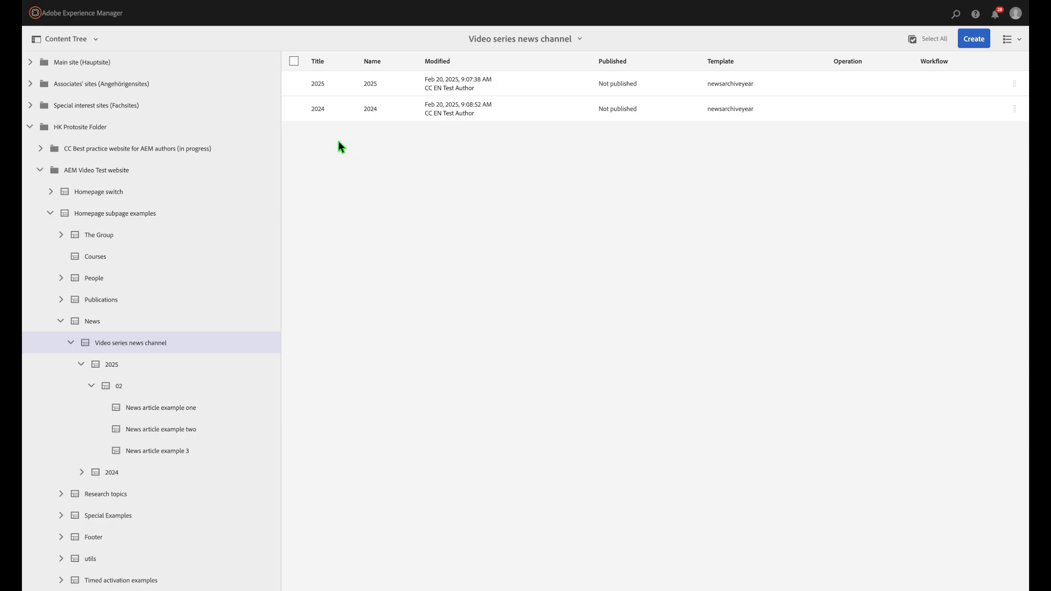
Step: Quick publish the 2025 and 2024 year pages of the Video series news channel together
{"action": "left_click", "coordinate": [294, 108]}
{"action": "left_click", "coordinate": [294, 83]}
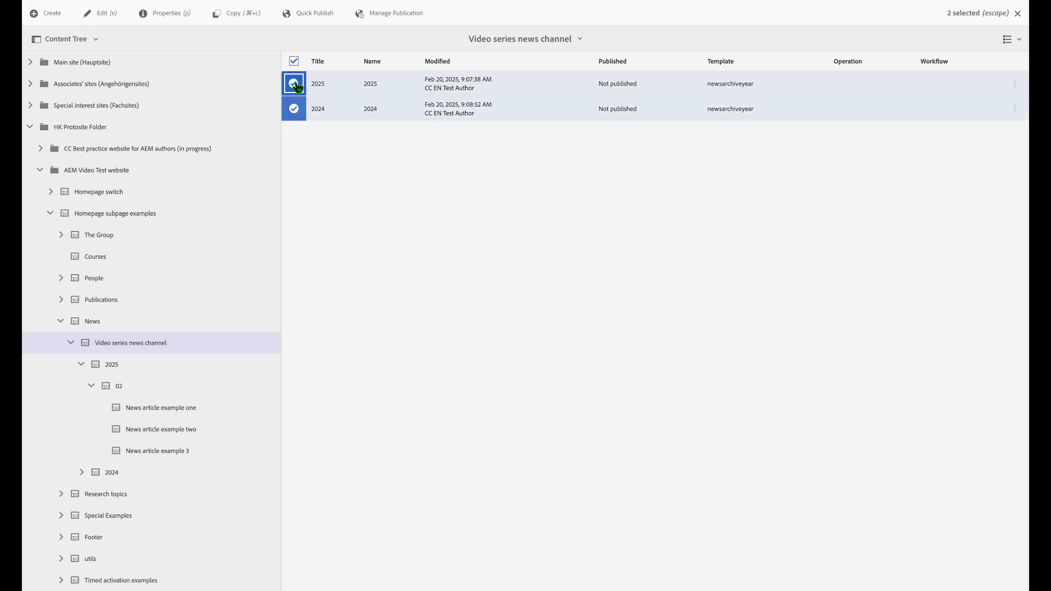
{"action": "left_click", "coordinate": [320, 15]}
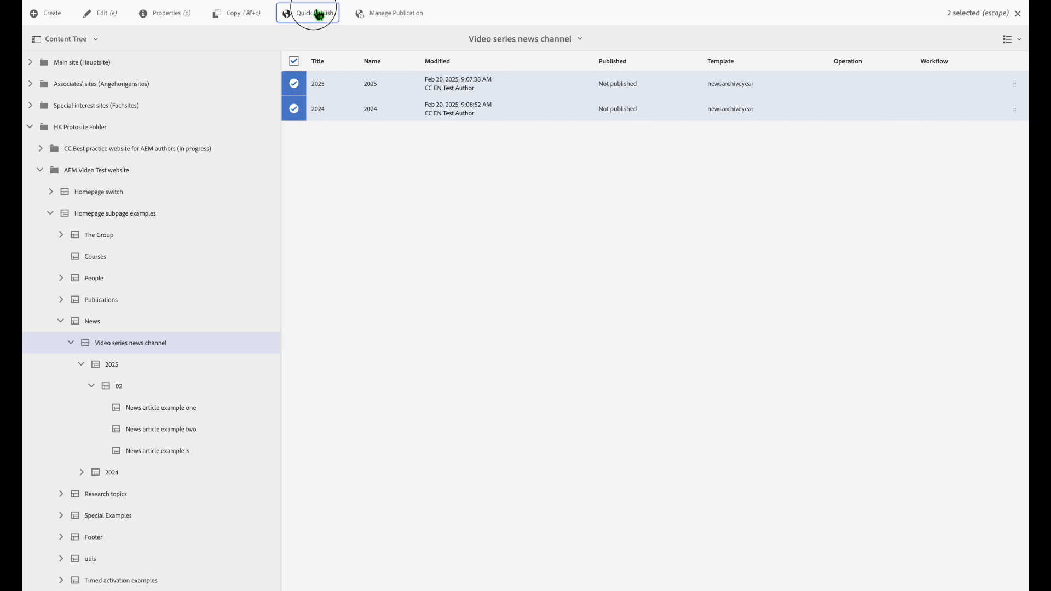
{"action": "left_click", "coordinate": [582, 333]}
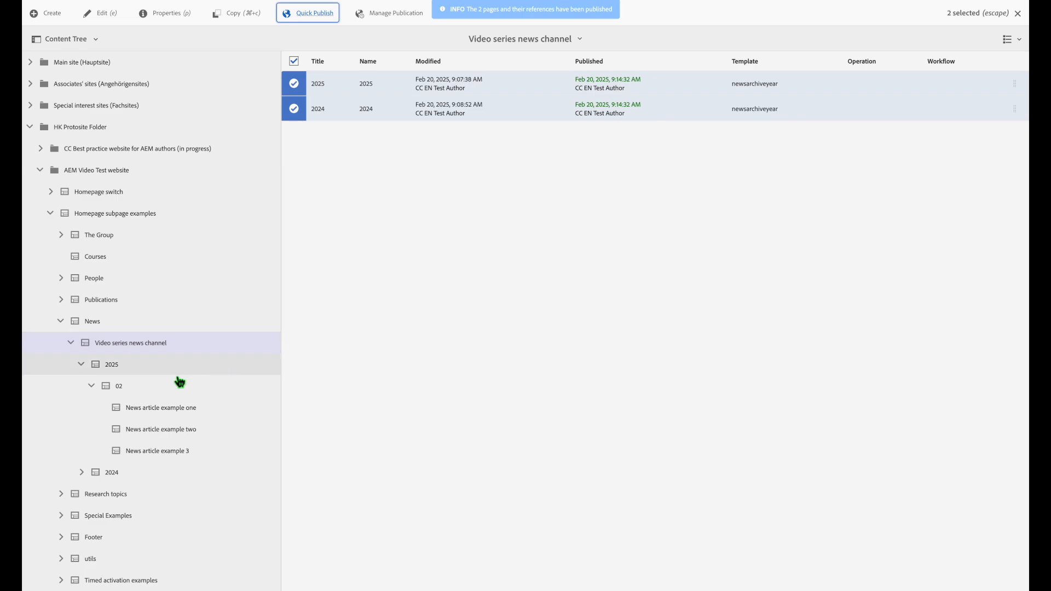
Step: Quick publish all news articles in month 02 of 2025 together and clear the selection
{"action": "left_click", "coordinate": [176, 386]}
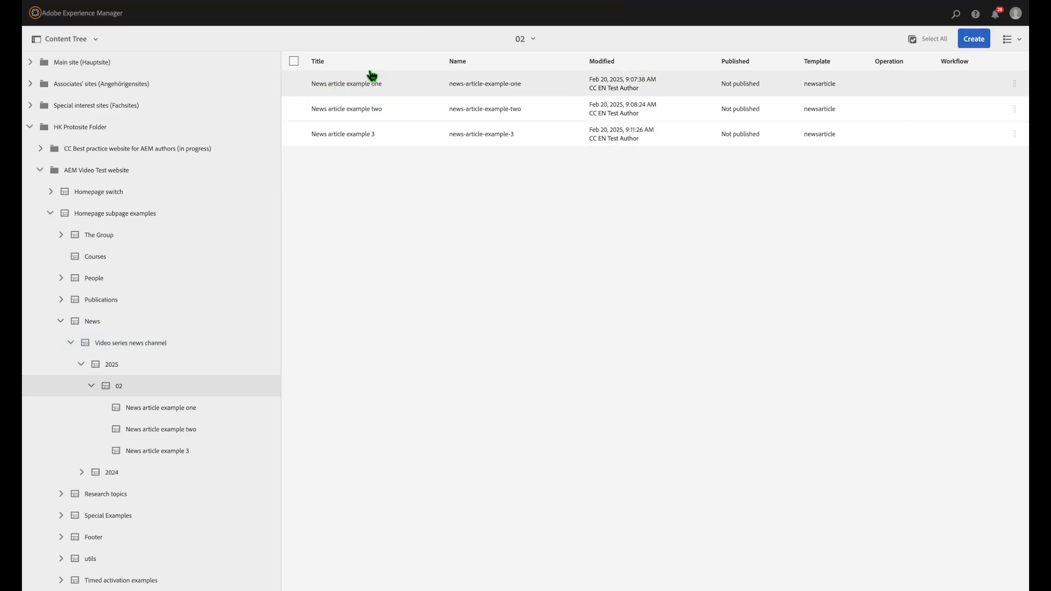
{"action": "left_click", "coordinate": [294, 60]}
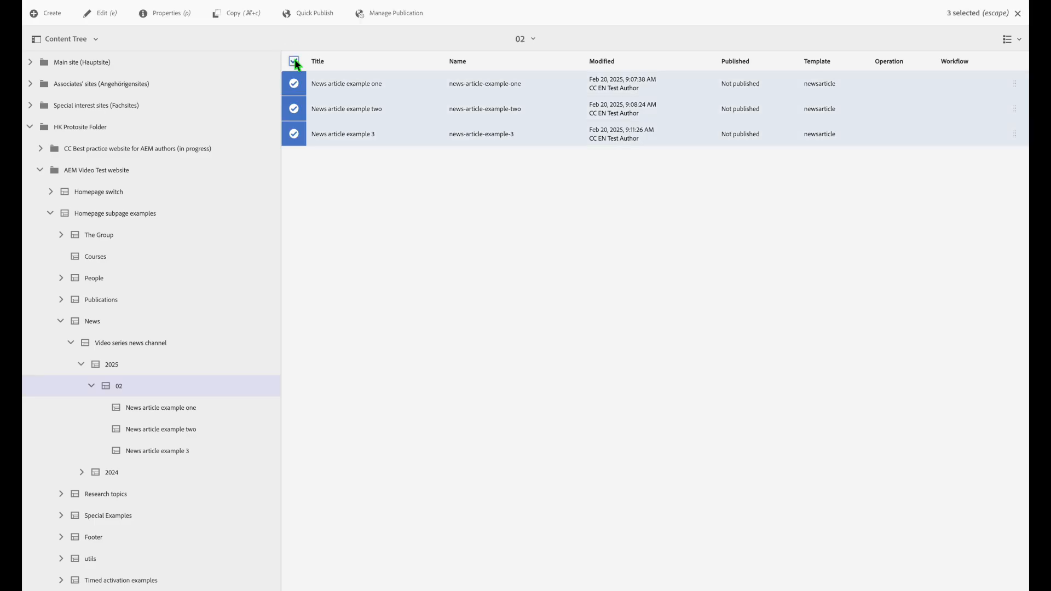
{"action": "left_click", "coordinate": [305, 12]}
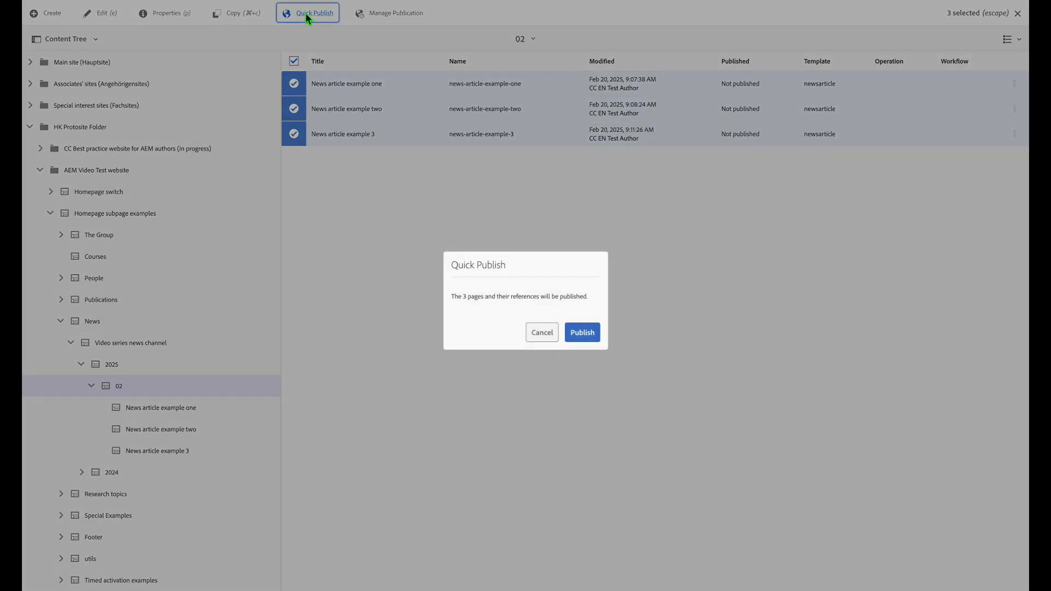
{"action": "left_click", "coordinate": [577, 331]}
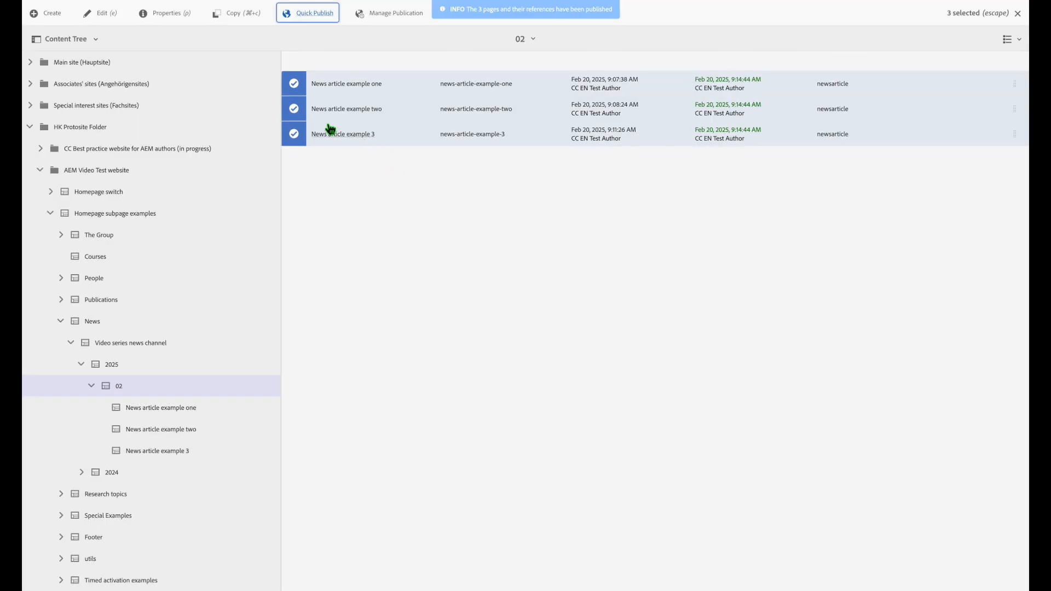
{"action": "left_click", "coordinate": [294, 61]}
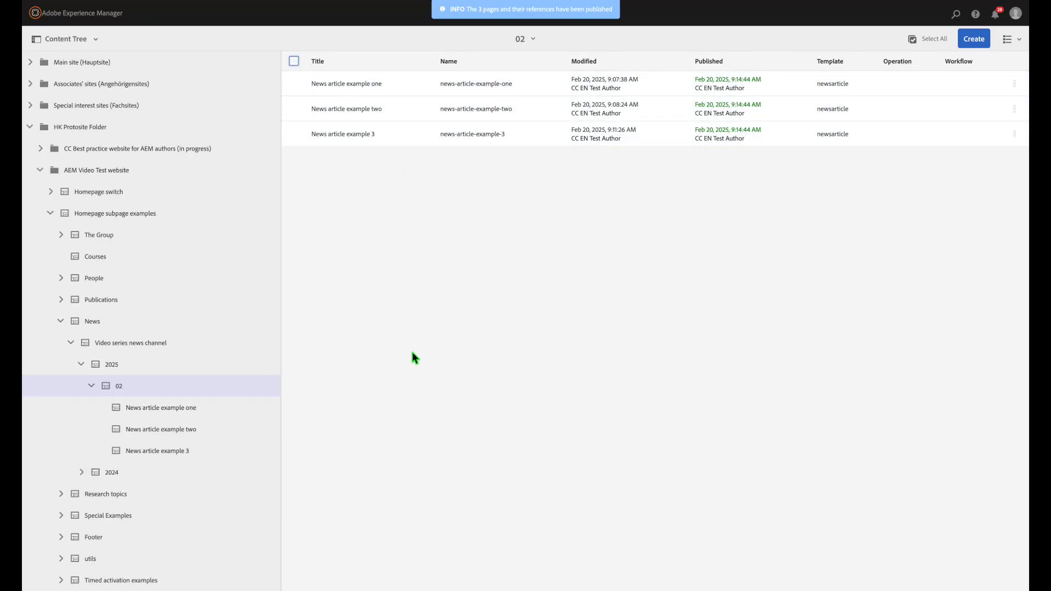
{"action": "left_click", "coordinate": [143, 368]}
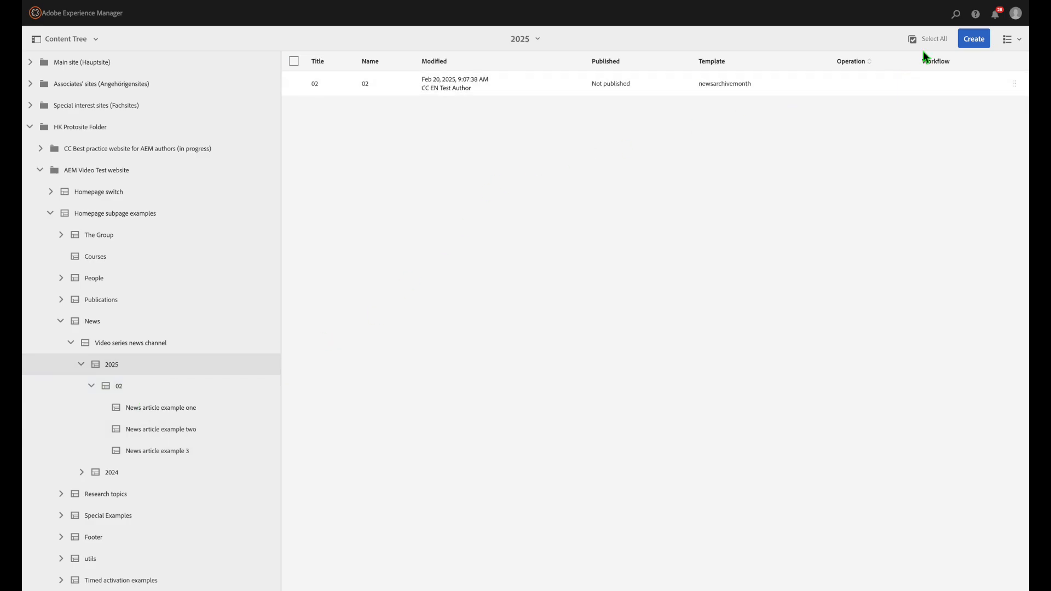
{"action": "left_click", "coordinate": [934, 42]}
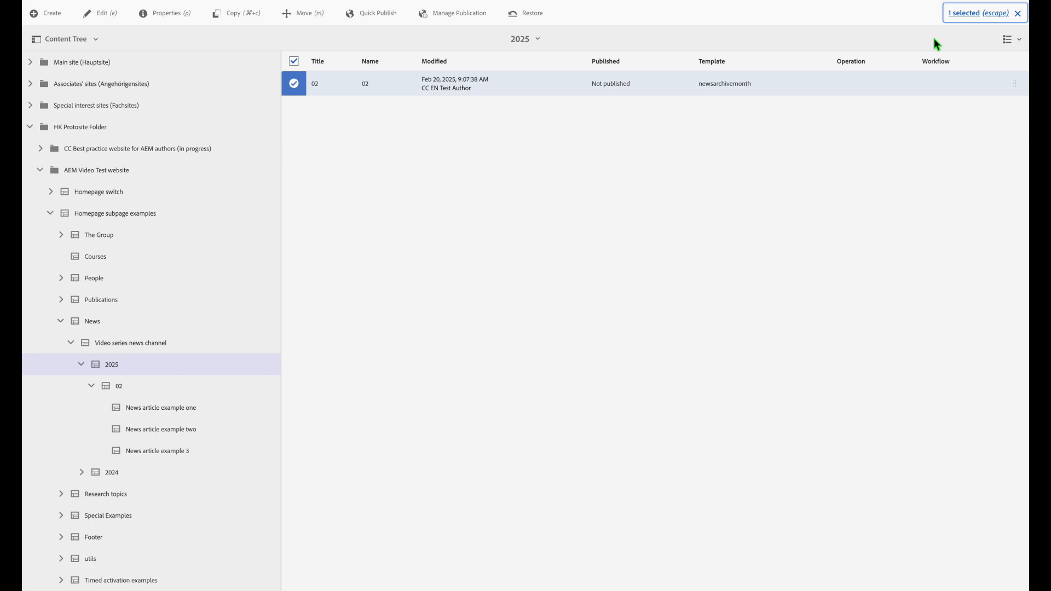
{"action": "left_click", "coordinate": [1019, 16]}
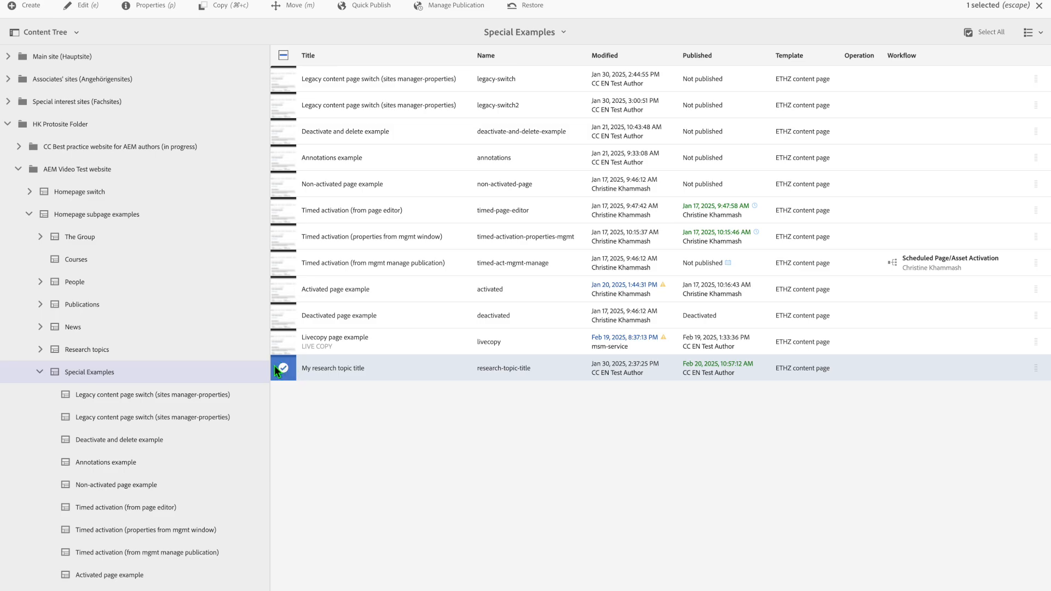
Step: Unpublish the My research topic title page immediately through Manage Publication
{"action": "left_click", "coordinate": [463, 6]}
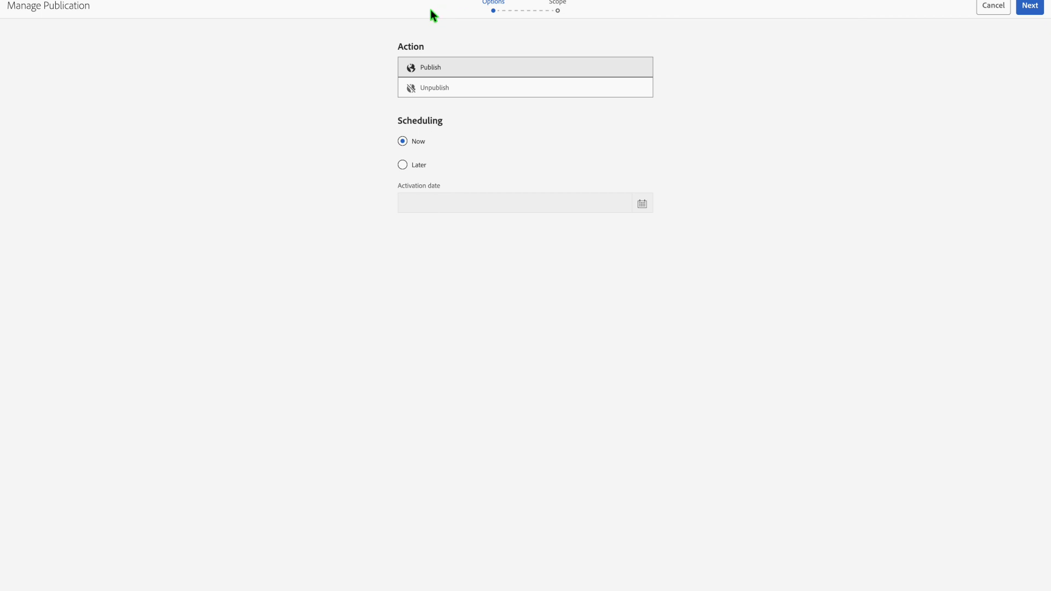
{"action": "left_click", "coordinate": [452, 92]}
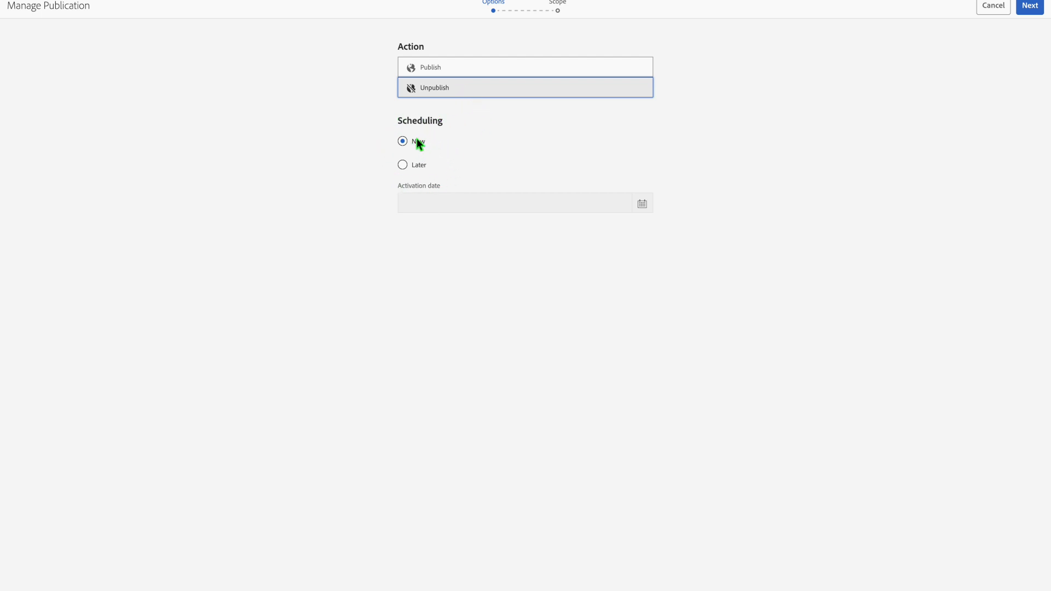
{"action": "left_click", "coordinate": [1031, 6]}
{"action": "left_click", "coordinate": [1033, 7]}
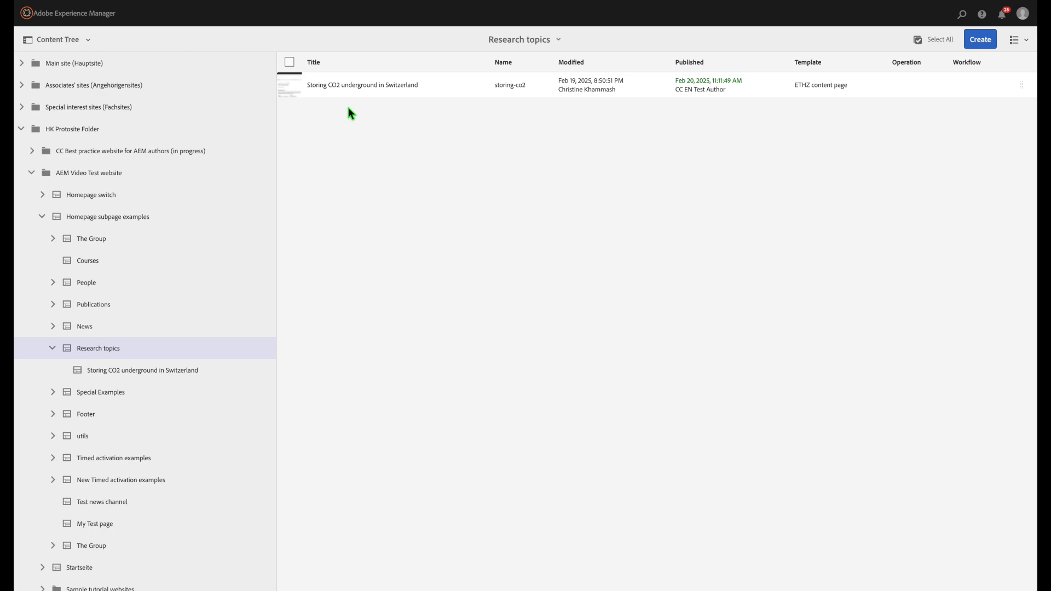
Step: Check the incoming links of the Storing CO2 underground in Switzerland page and inspect the linking example-page in the editor
{"action": "left_click", "coordinate": [293, 87]}
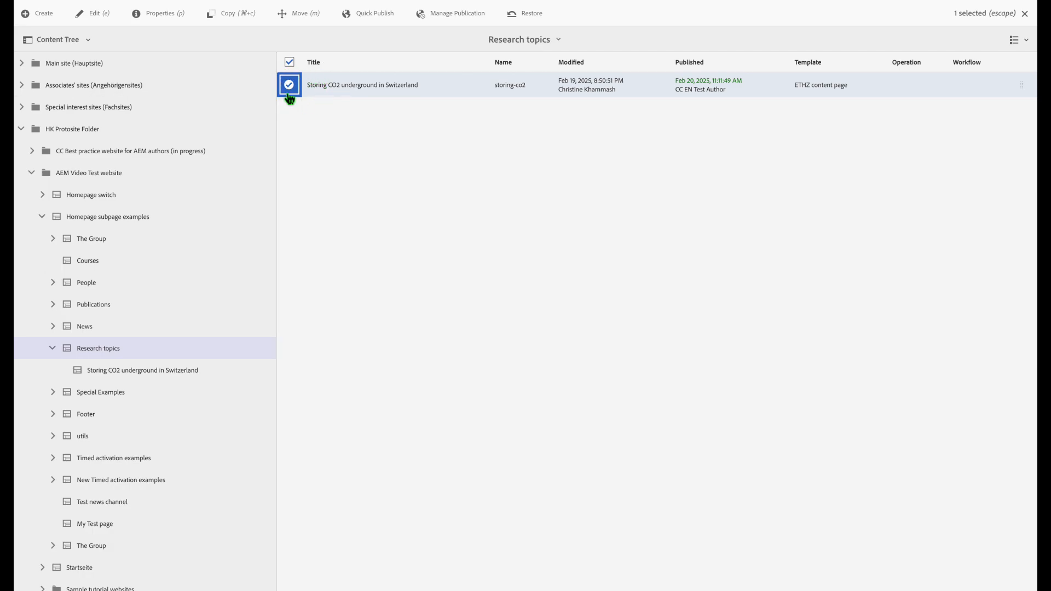
{"action": "left_click", "coordinate": [89, 40]}
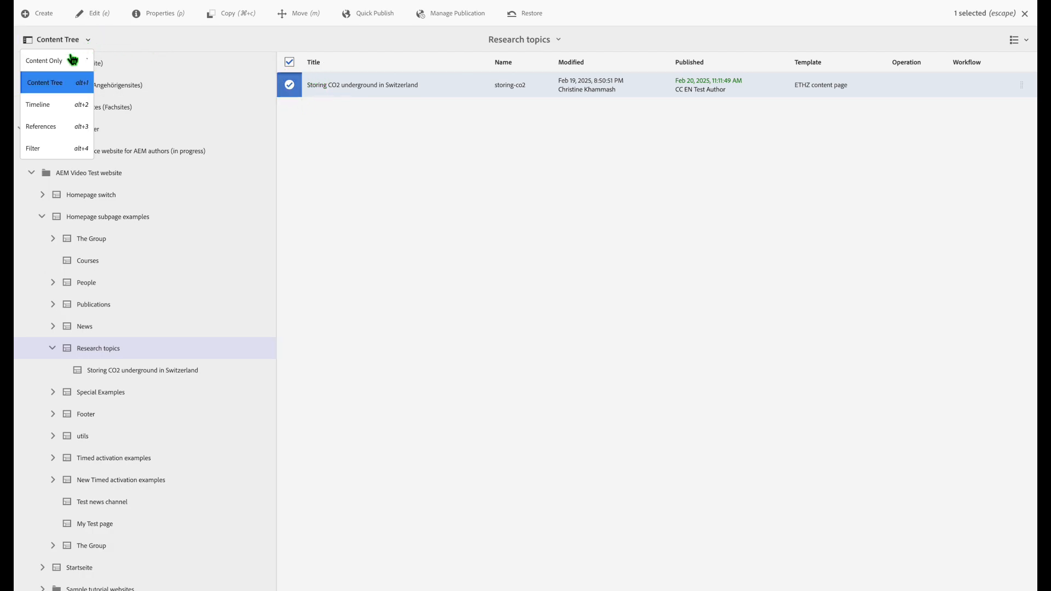
{"action": "left_click", "coordinate": [41, 131]}
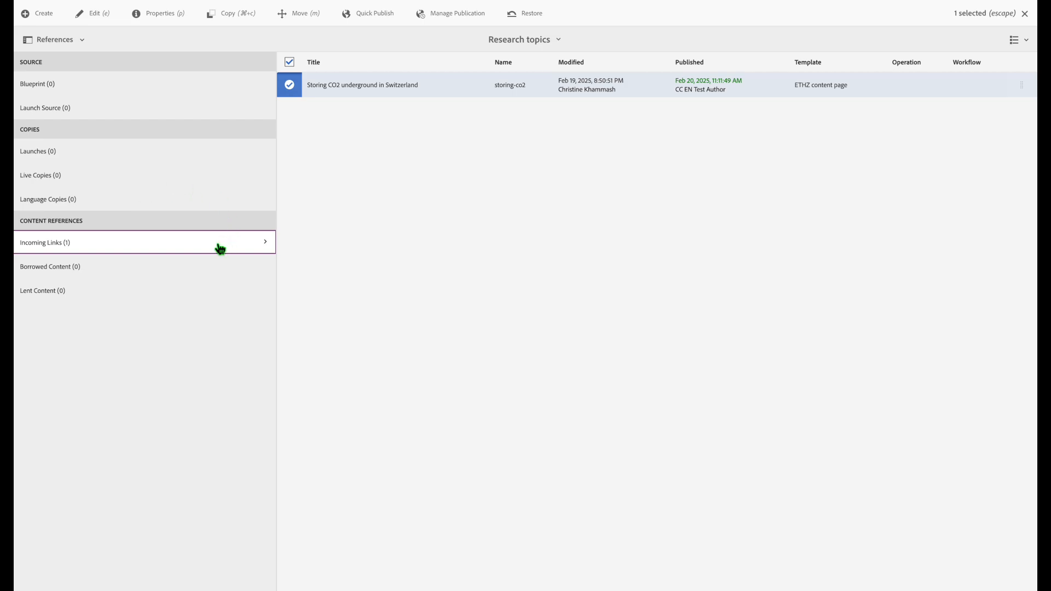
{"action": "left_click", "coordinate": [258, 244]}
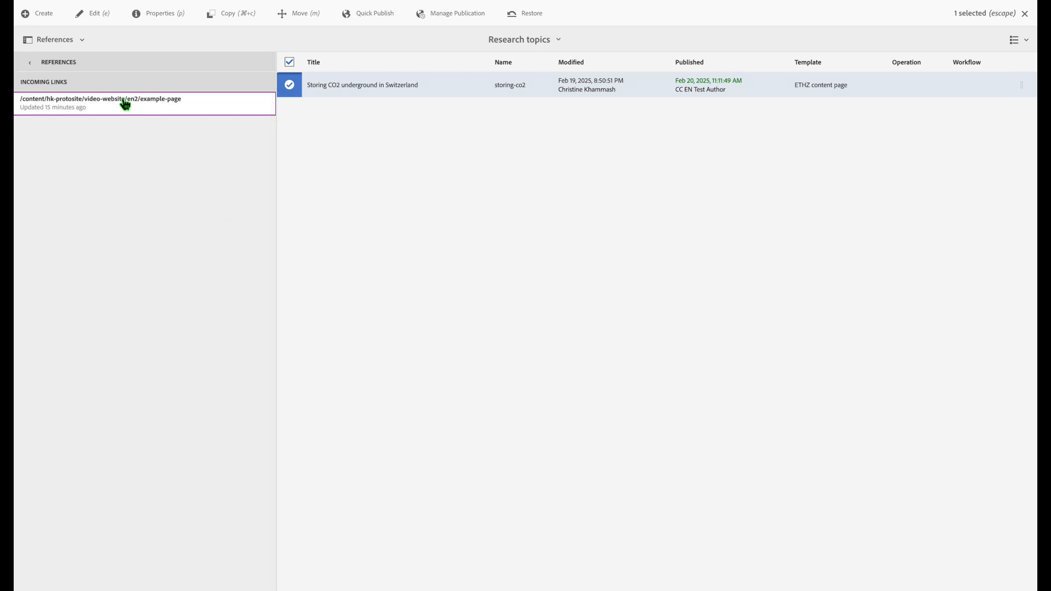
{"action": "left_click", "coordinate": [223, 108]}
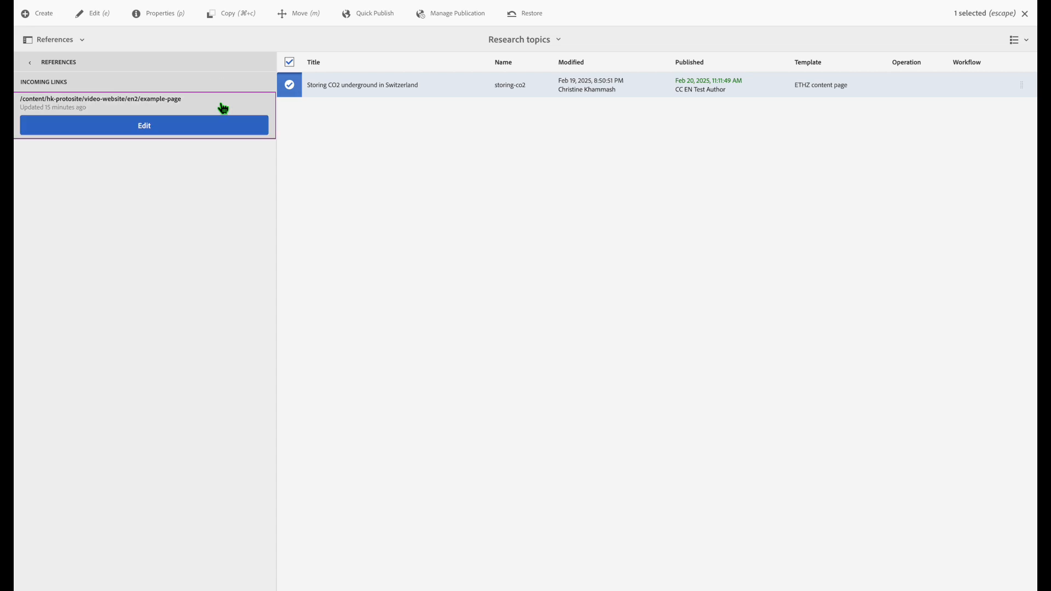
{"action": "left_click", "coordinate": [163, 128]}
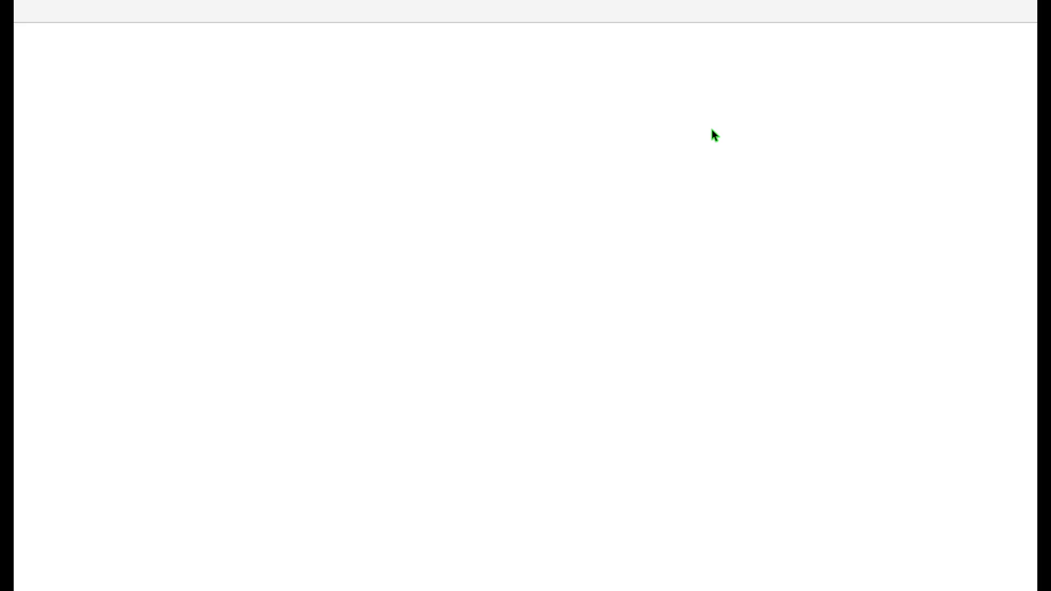
{"action": "scroll", "coordinate": [675, 331], "scroll_direction": "down", "scroll_amount": 5}
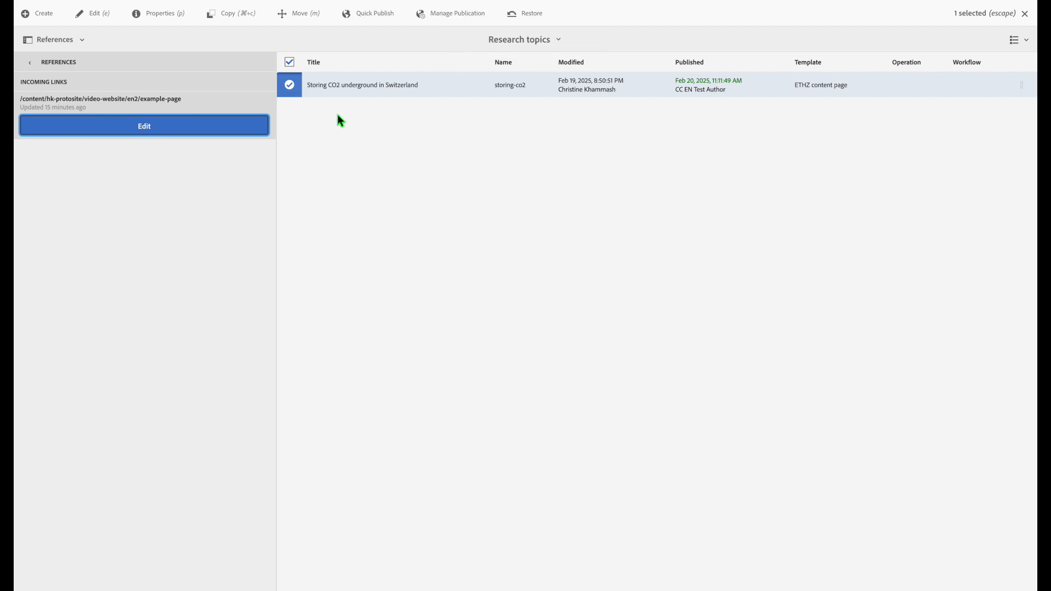
Step: Return to the content tree view and unpublish the Storing CO2 underground in Switzerland page immediately through Manage Publication, continuing despite its incoming reference
{"action": "left_click", "coordinate": [88, 48]}
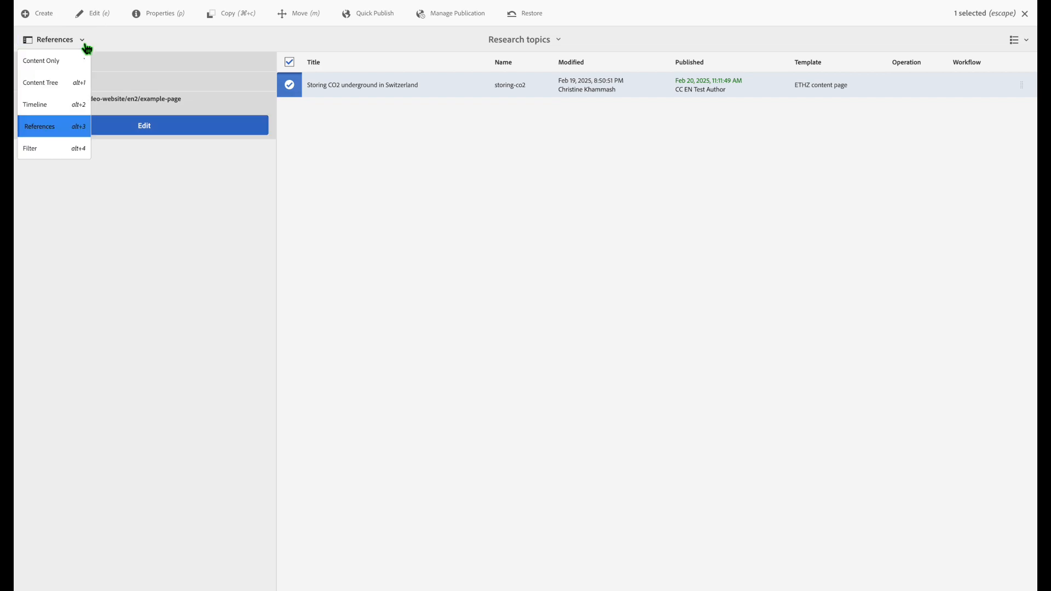
{"action": "left_click", "coordinate": [60, 86]}
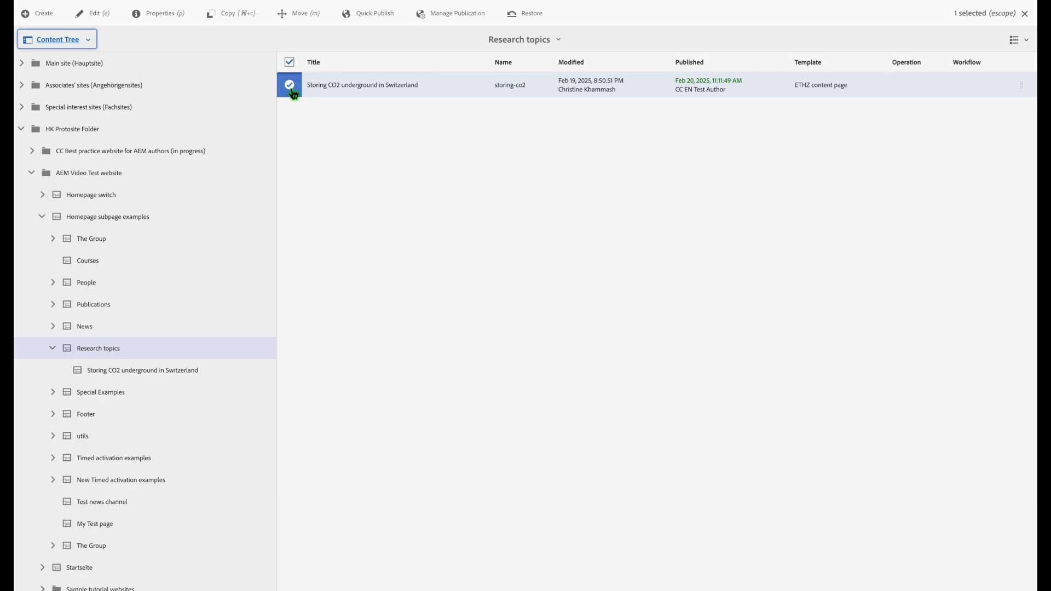
{"action": "left_click", "coordinate": [453, 15]}
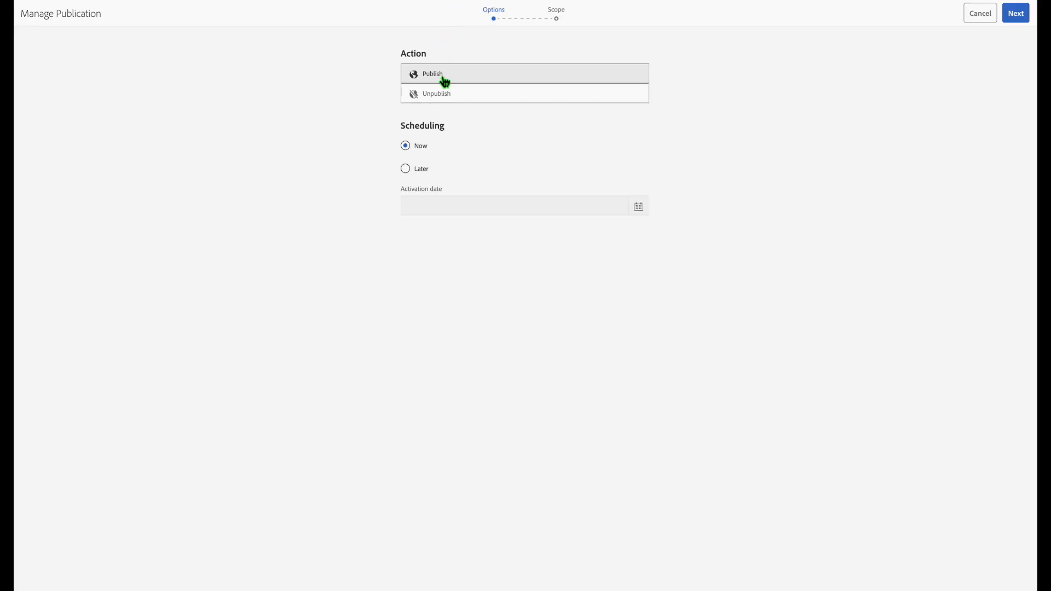
{"action": "left_click", "coordinate": [466, 96]}
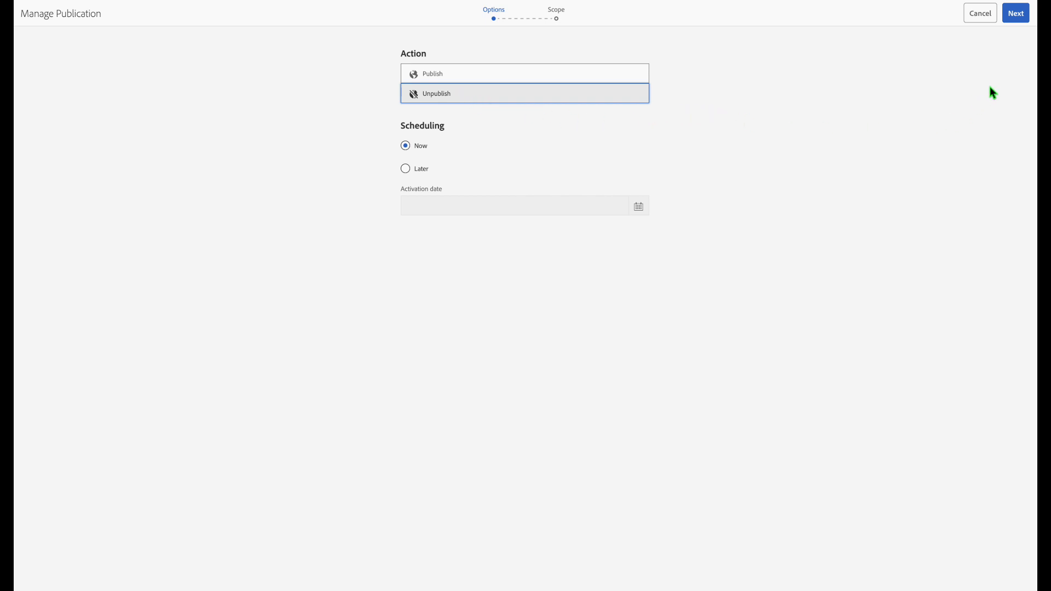
{"action": "left_click", "coordinate": [1016, 13]}
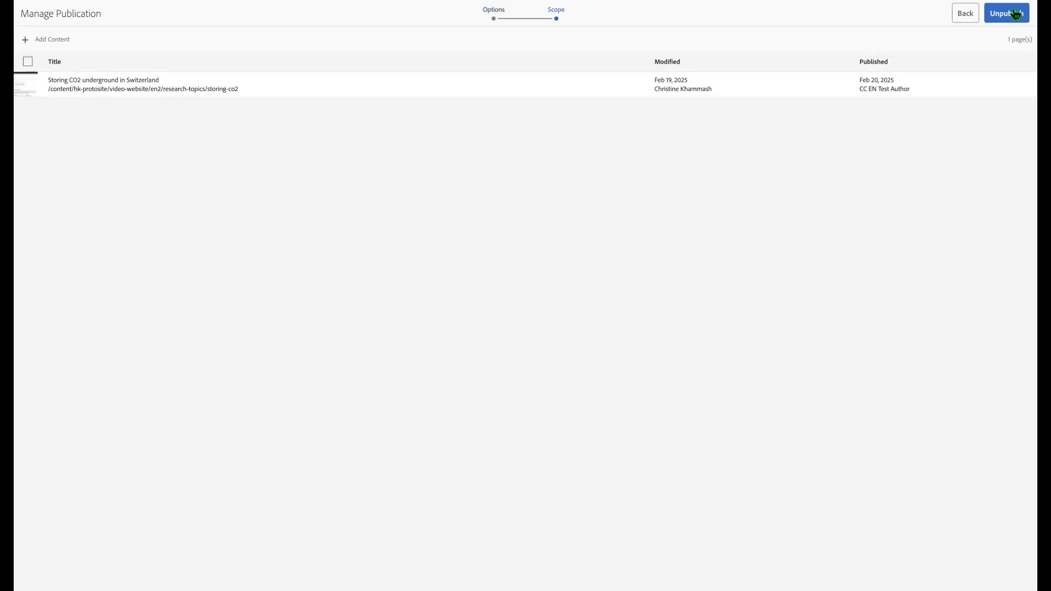
{"action": "left_click", "coordinate": [1004, 15]}
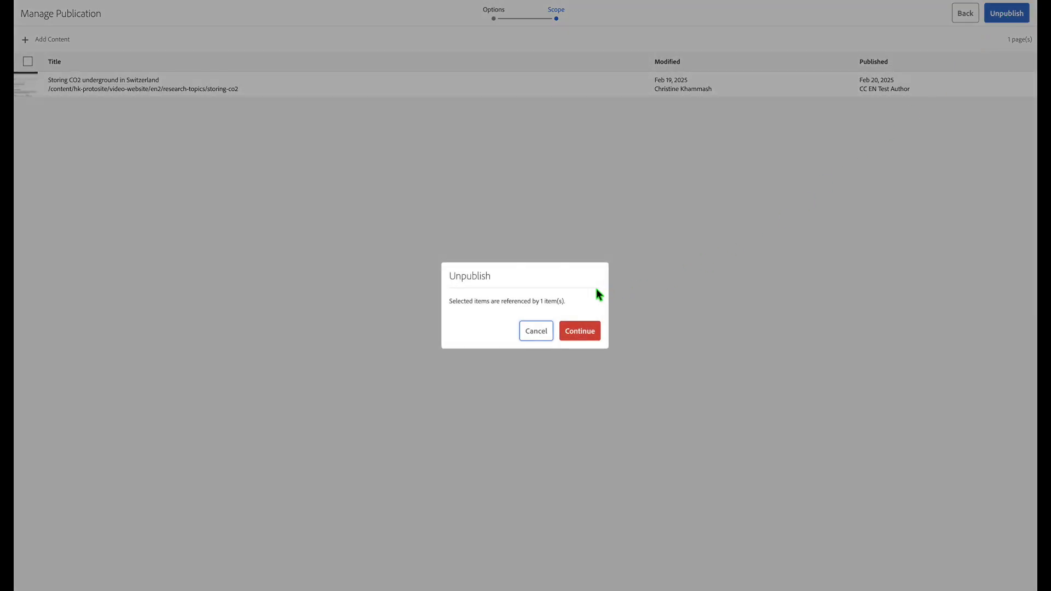
{"action": "left_click", "coordinate": [583, 331]}
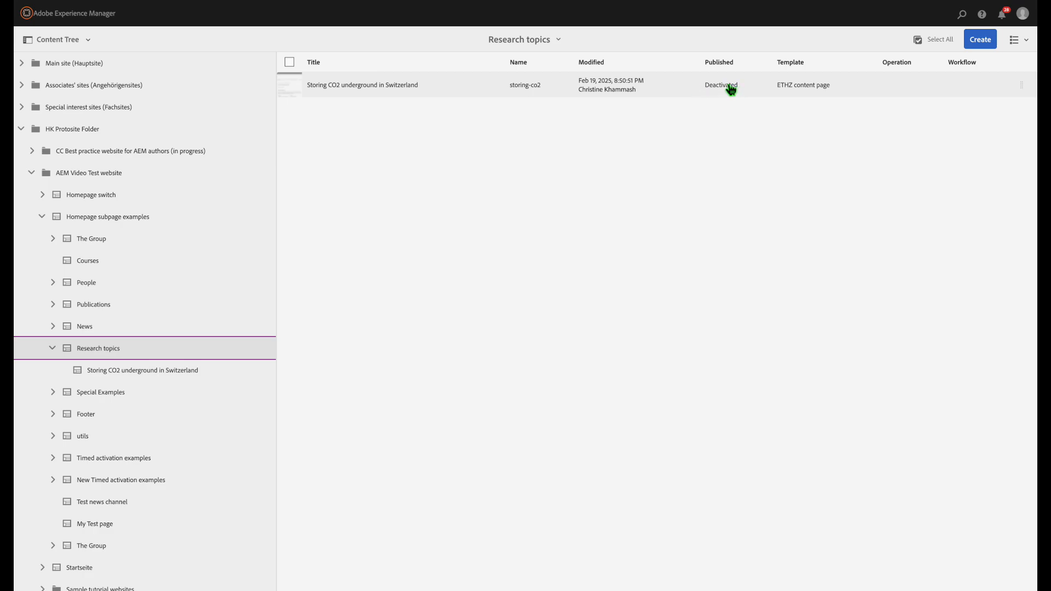
Step: Delete the Storing CO2 underground in Switzerland page with archiving before deletion enabled, forcing the deletion despite its incoming reference
{"action": "left_click", "coordinate": [292, 87]}
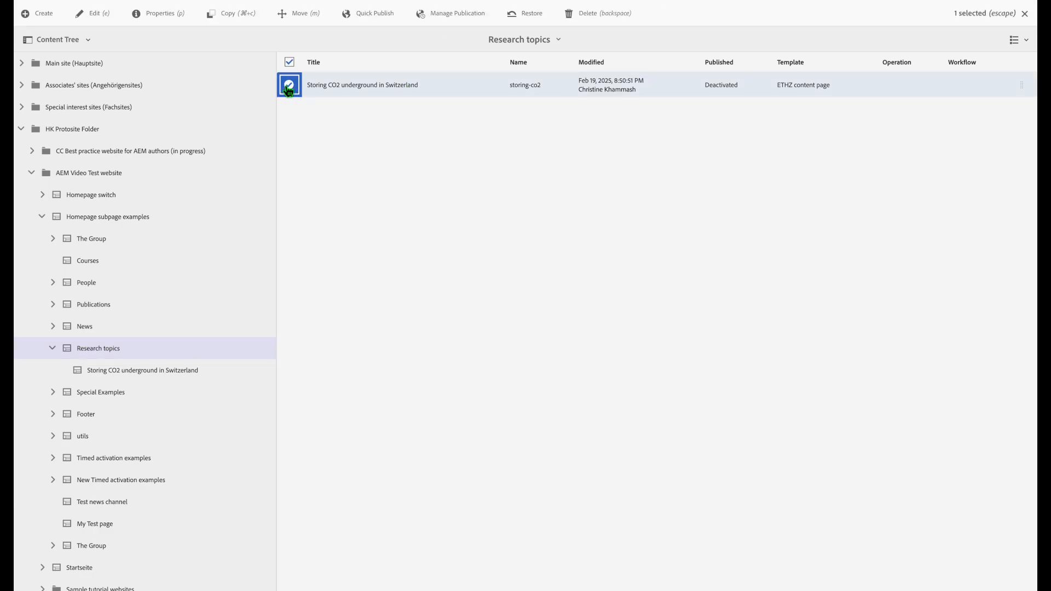
{"action": "left_click", "coordinate": [593, 16]}
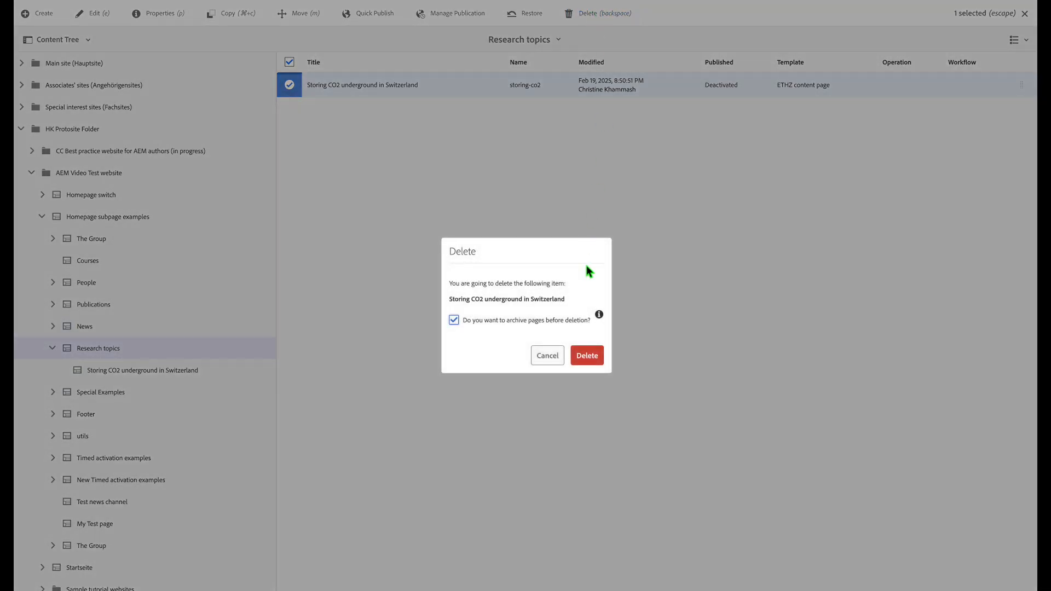
{"action": "left_click", "coordinate": [587, 355]}
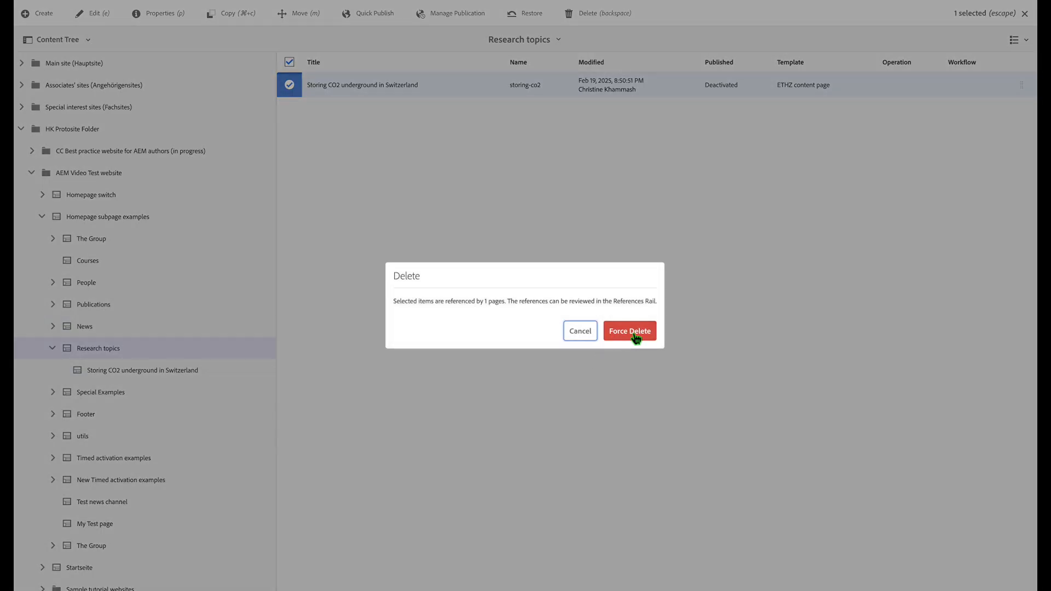
{"action": "left_click", "coordinate": [633, 331]}
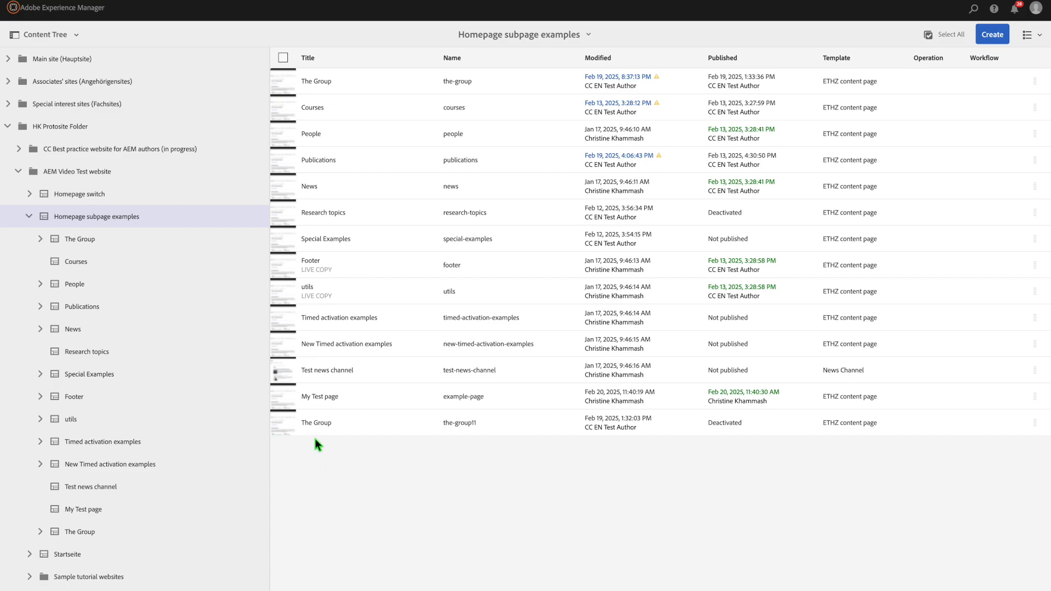
Step: Create a version of My Test page labelled "My version - Feb25"
{"action": "left_click", "coordinate": [285, 397]}
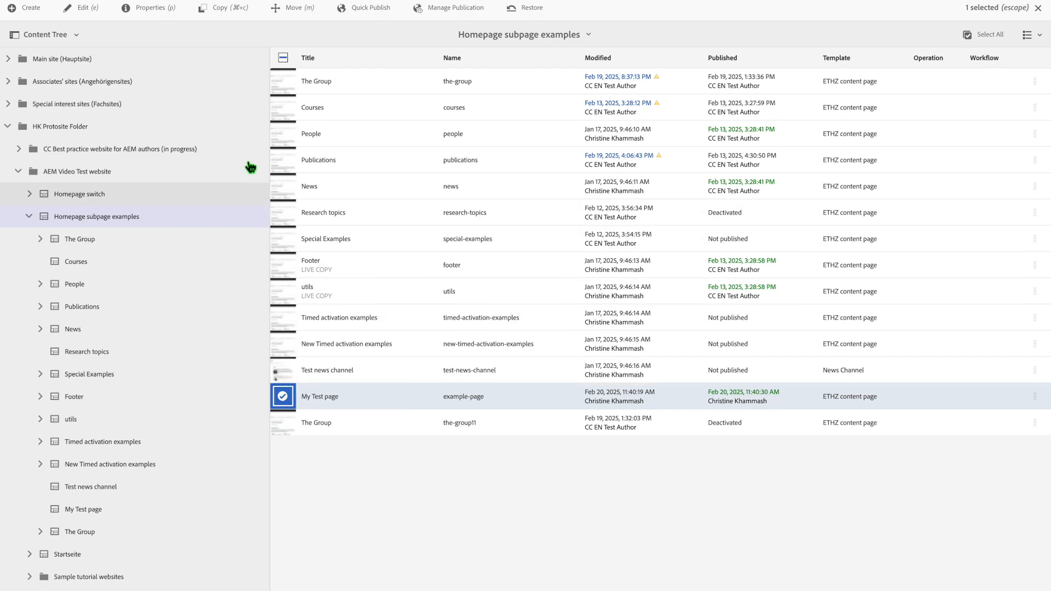
{"action": "left_click", "coordinate": [33, 8]}
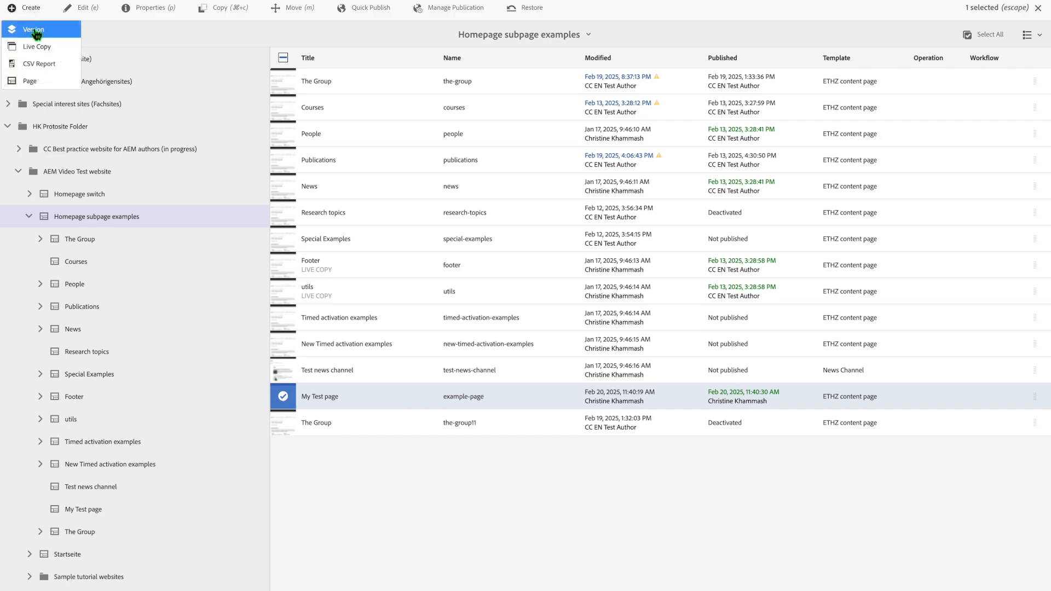
{"action": "left_click", "coordinate": [36, 30]}
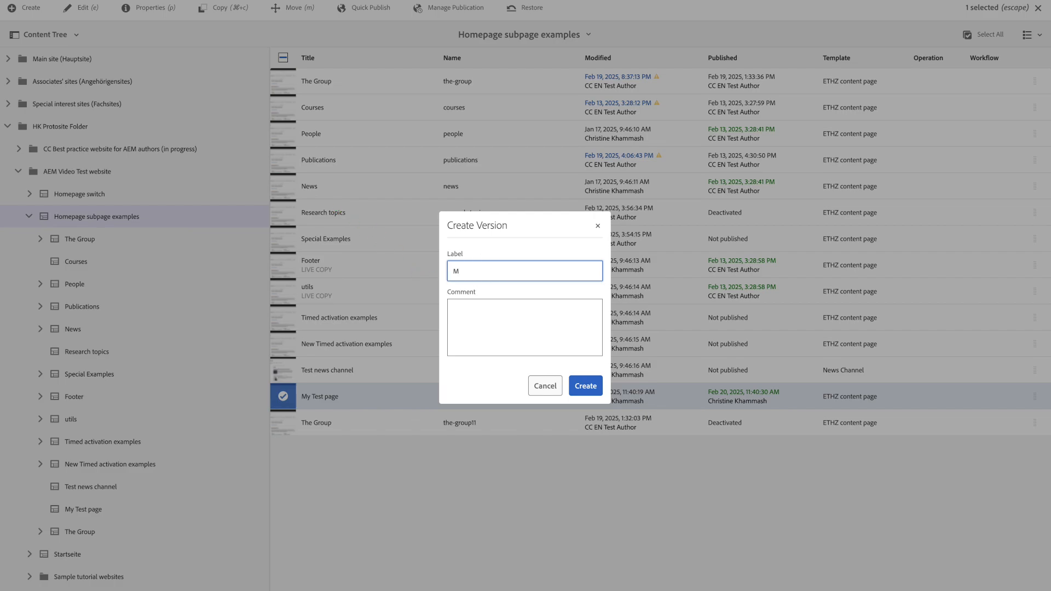
{"action": "type", "text": "y version - Feb25"}
{"action": "left_click", "coordinate": [585, 386]}
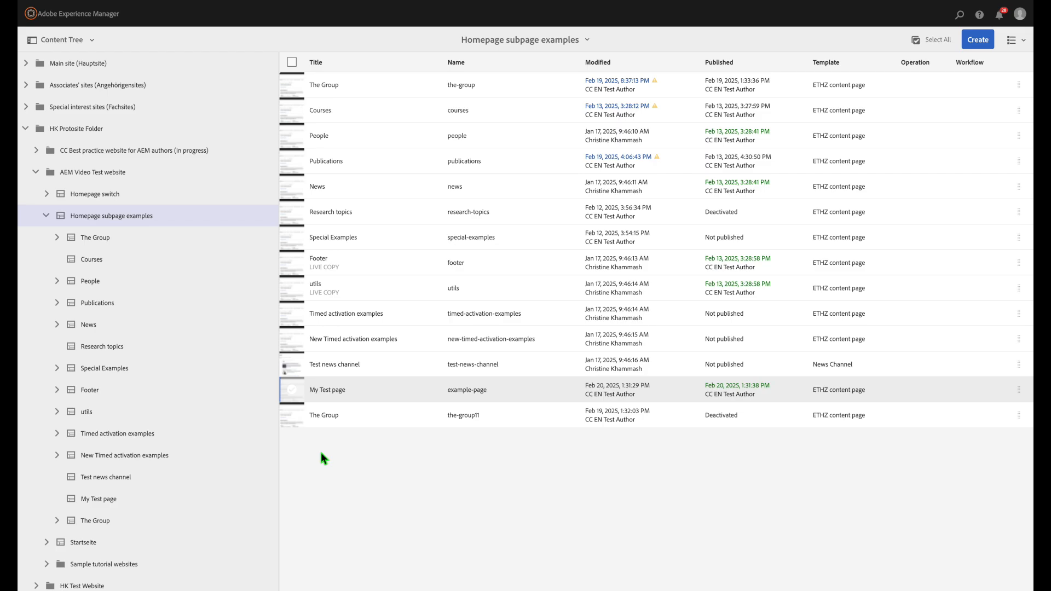
Step: Show the full timeline of My Test page and compare its version 1.2.7 with the current page
{"action": "left_click", "coordinate": [311, 464]}
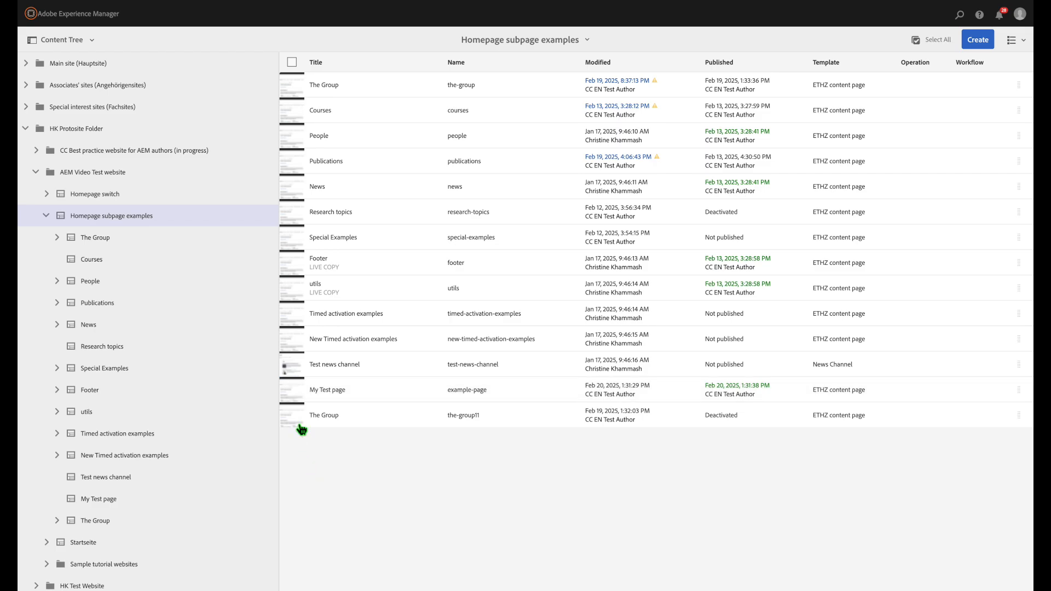
{"action": "left_click", "coordinate": [294, 391]}
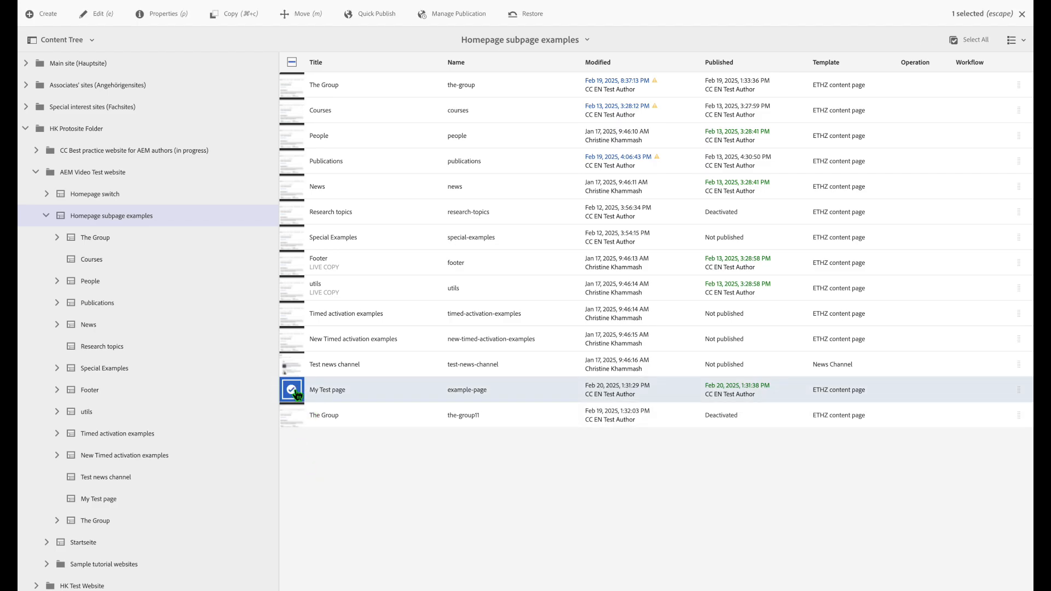
{"action": "left_click", "coordinate": [93, 39]}
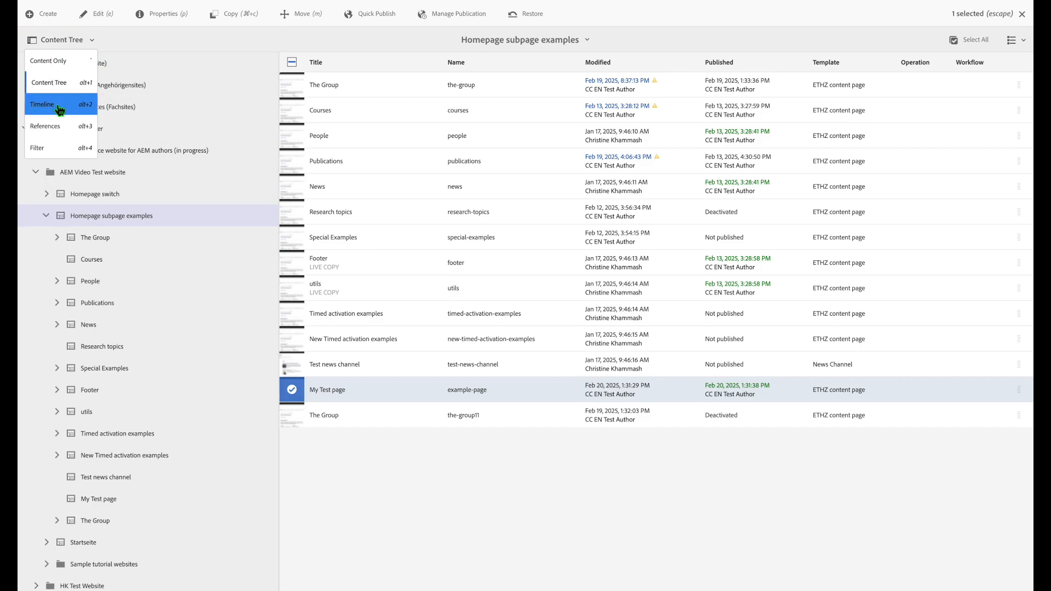
{"action": "left_click", "coordinate": [59, 108]}
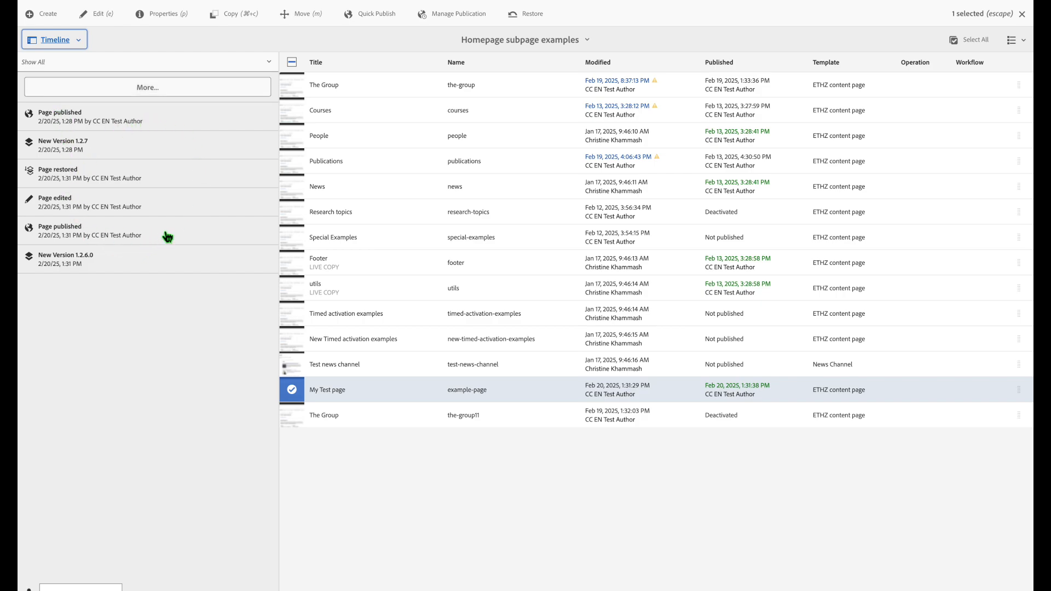
{"action": "left_click", "coordinate": [183, 92]}
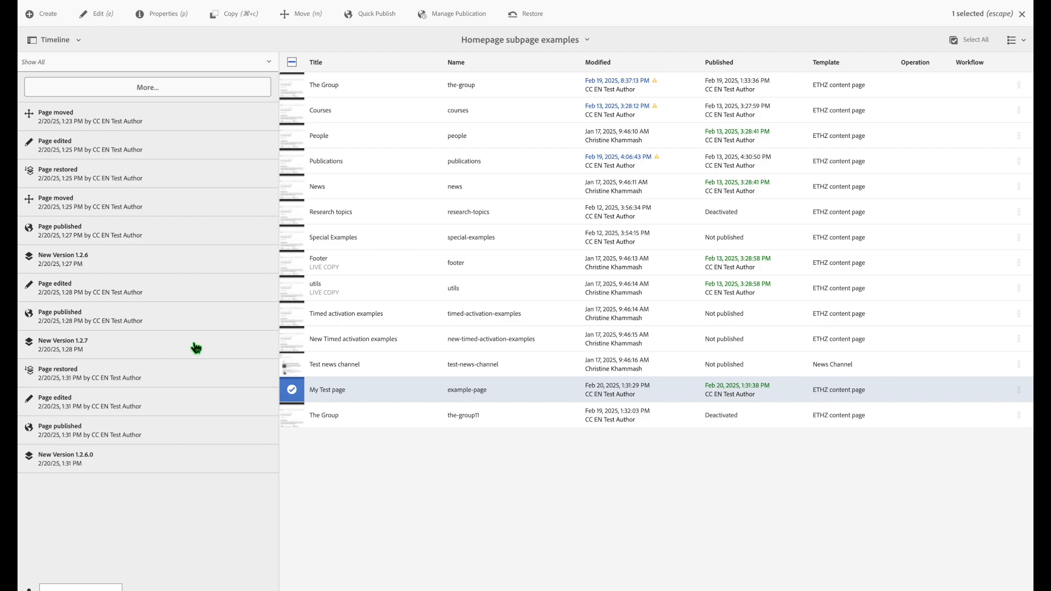
{"action": "left_click", "coordinate": [231, 347]}
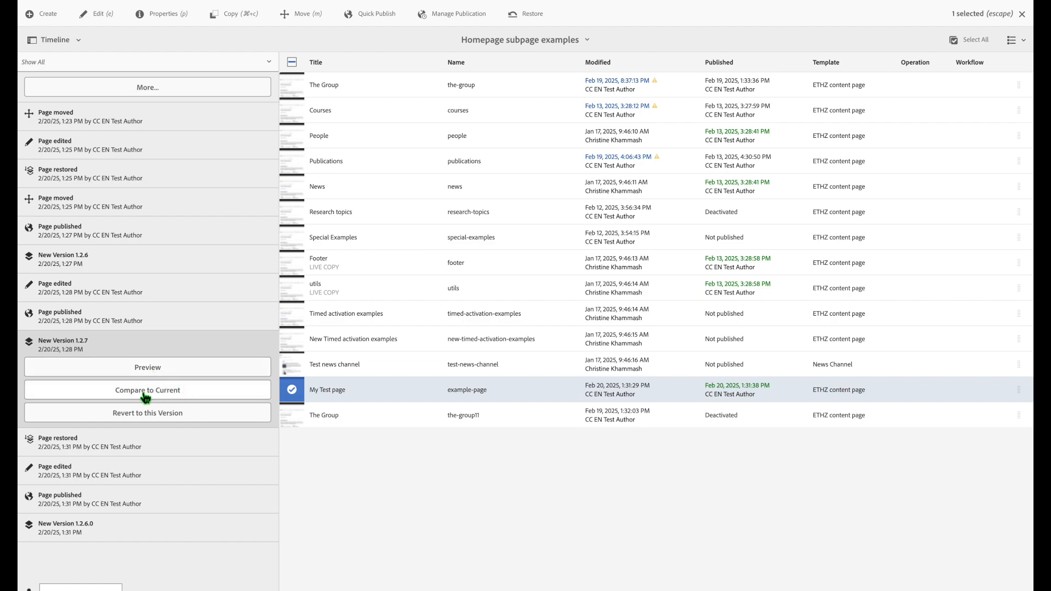
{"action": "left_click", "coordinate": [147, 393]}
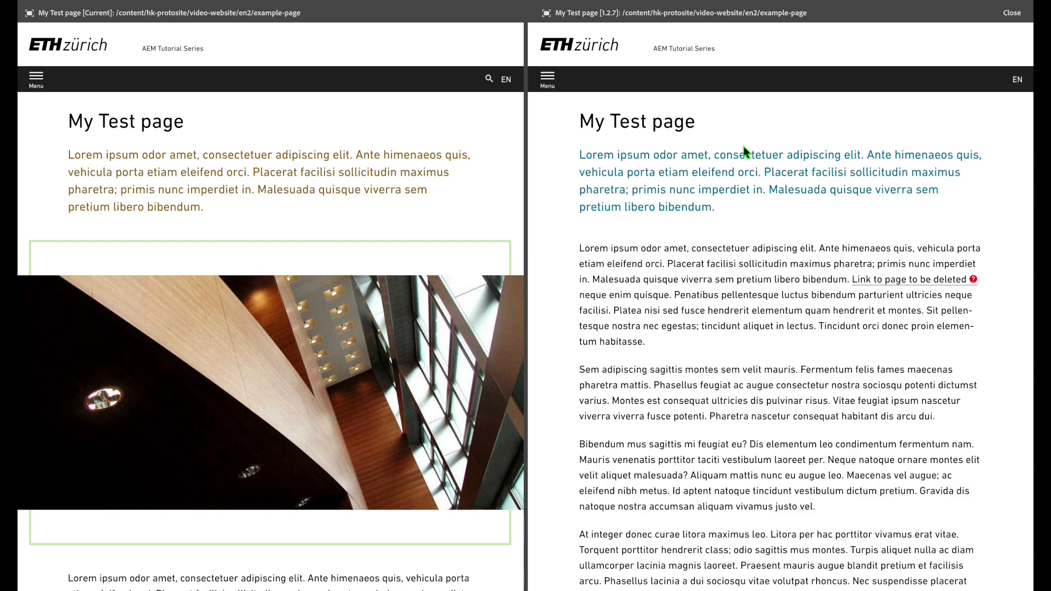
{"action": "left_click", "coordinate": [1013, 13]}
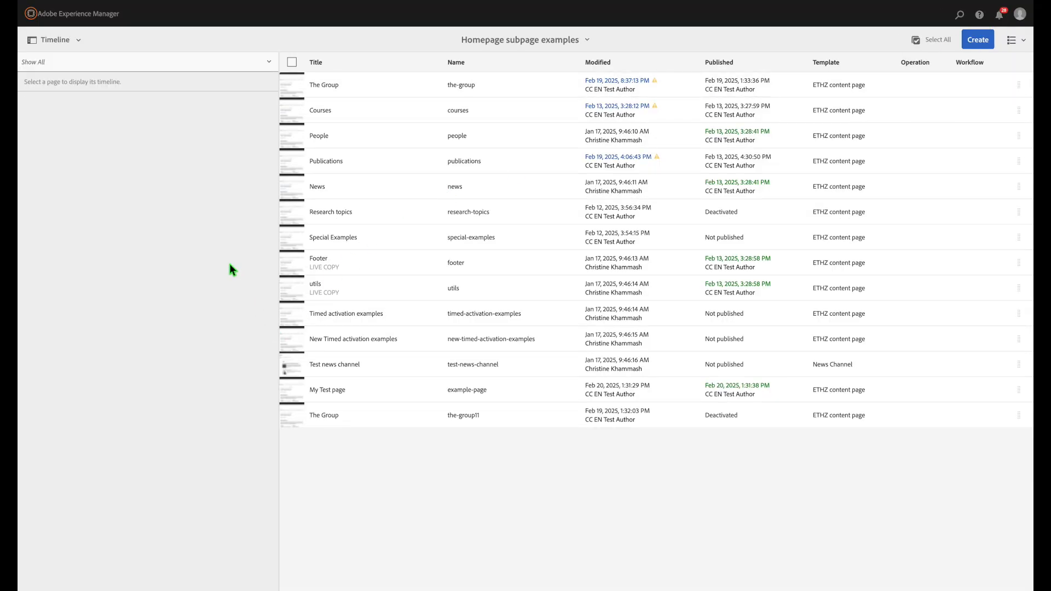
Step: Revert My Test page to version 1.2.7 from its timeline
{"action": "left_click", "coordinate": [293, 391]}
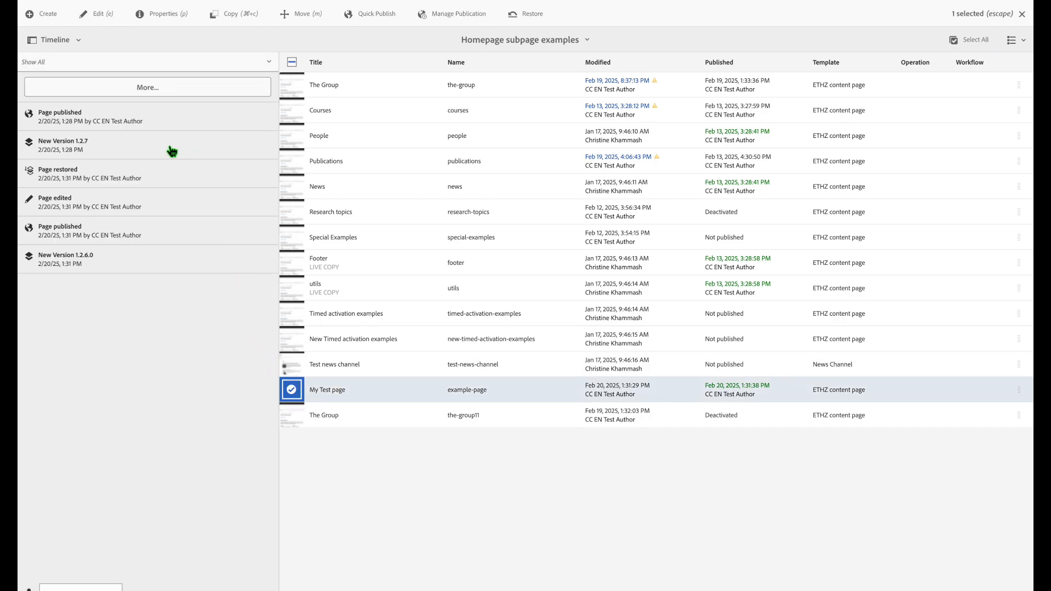
{"action": "left_click", "coordinate": [218, 151]}
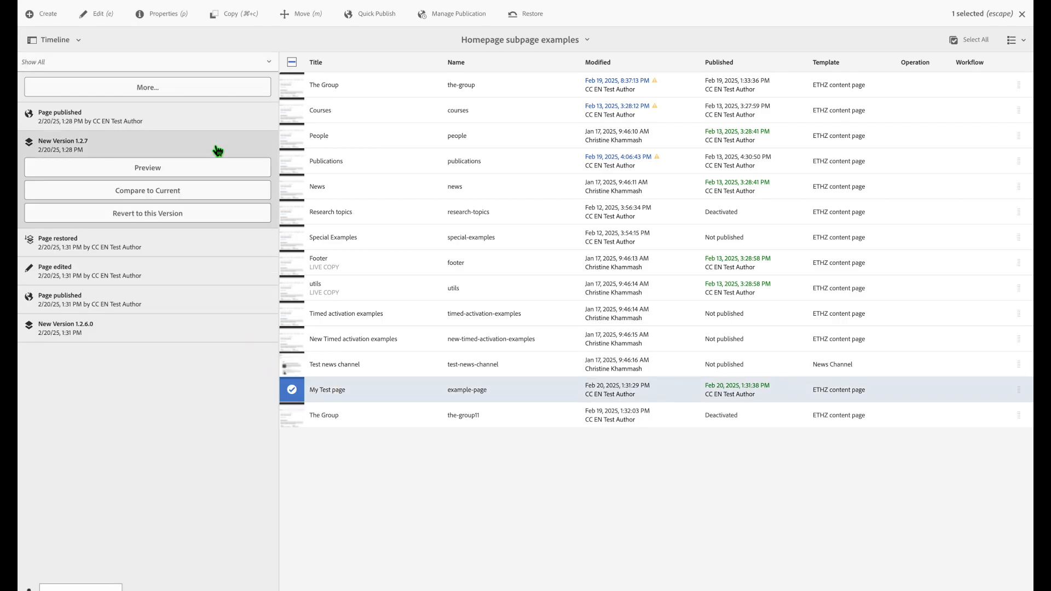
{"action": "left_click", "coordinate": [148, 218]}
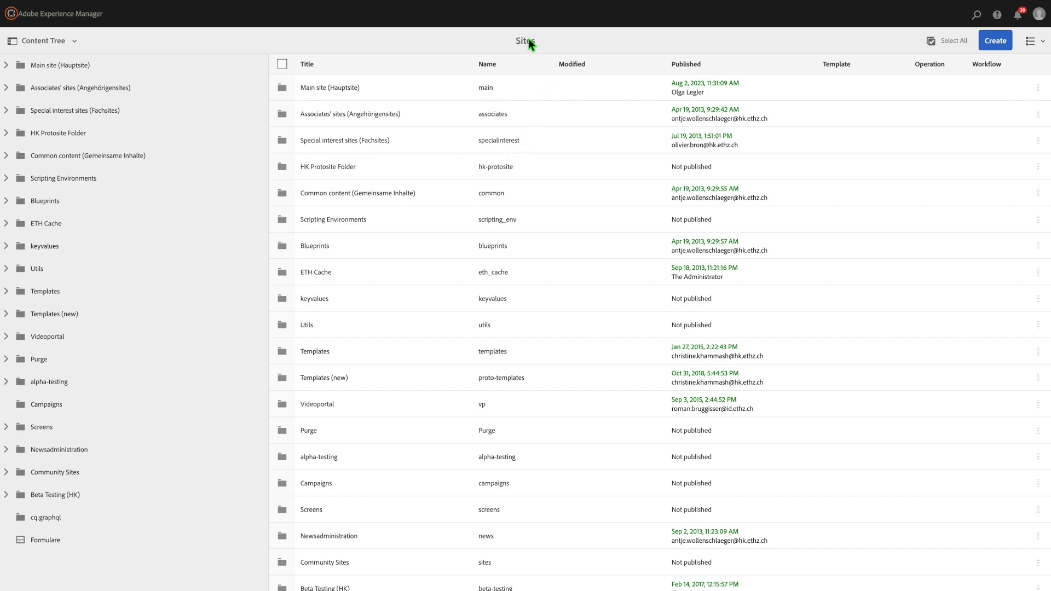
Step: Go to the Assets files area and show the contents of the ethz folder
{"action": "left_click", "coordinate": [38, 20]}
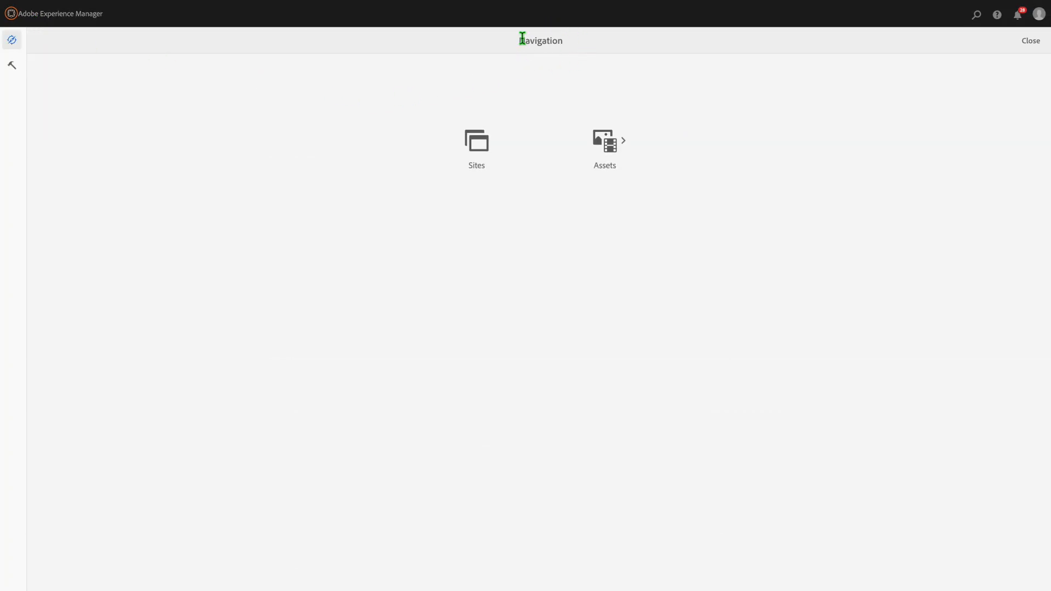
{"action": "left_click", "coordinate": [610, 143]}
{"action": "left_click", "coordinate": [538, 139]}
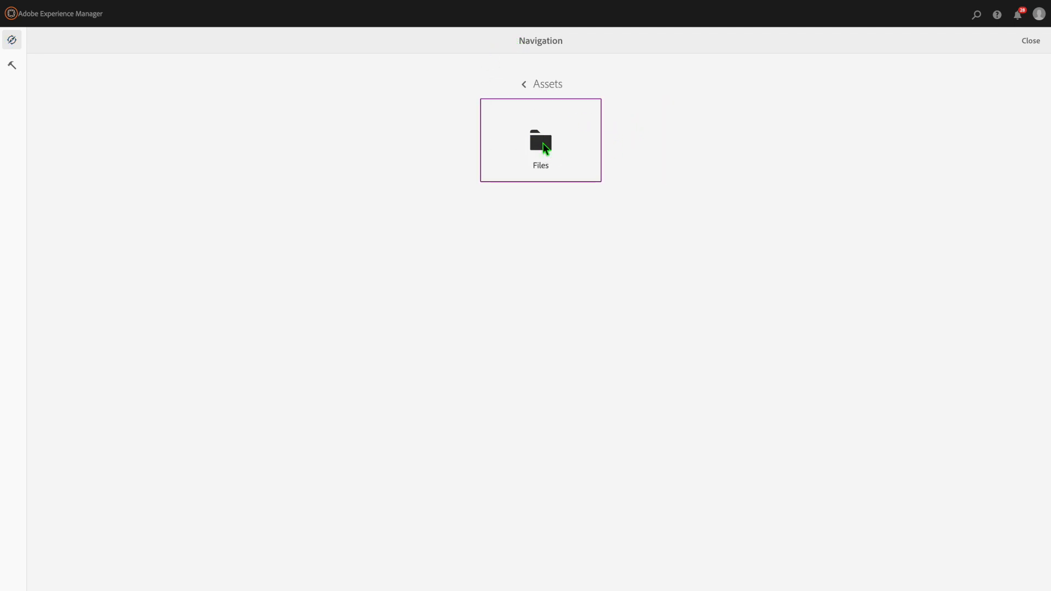
{"action": "left_click", "coordinate": [47, 91]}
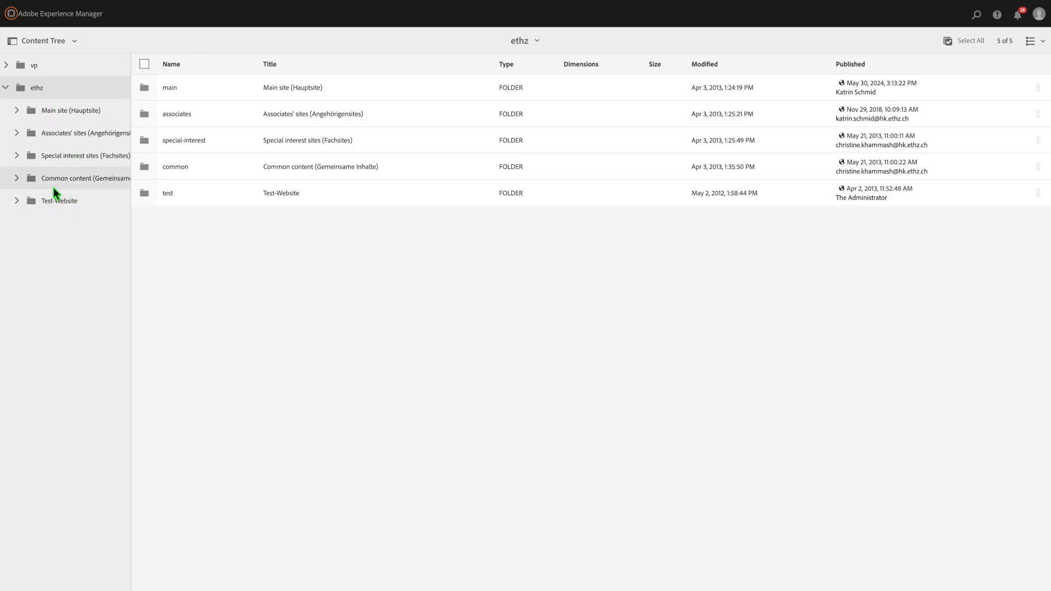
Step: Return from Assets to the Sites overview through the main navigation
{"action": "left_click", "coordinate": [65, 15]}
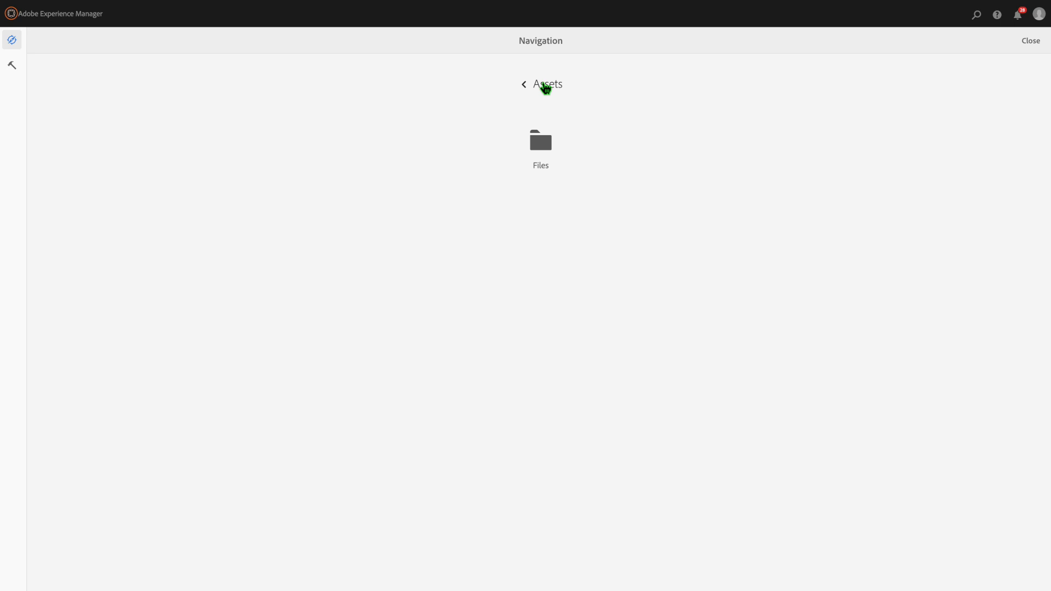
{"action": "left_click", "coordinate": [545, 87]}
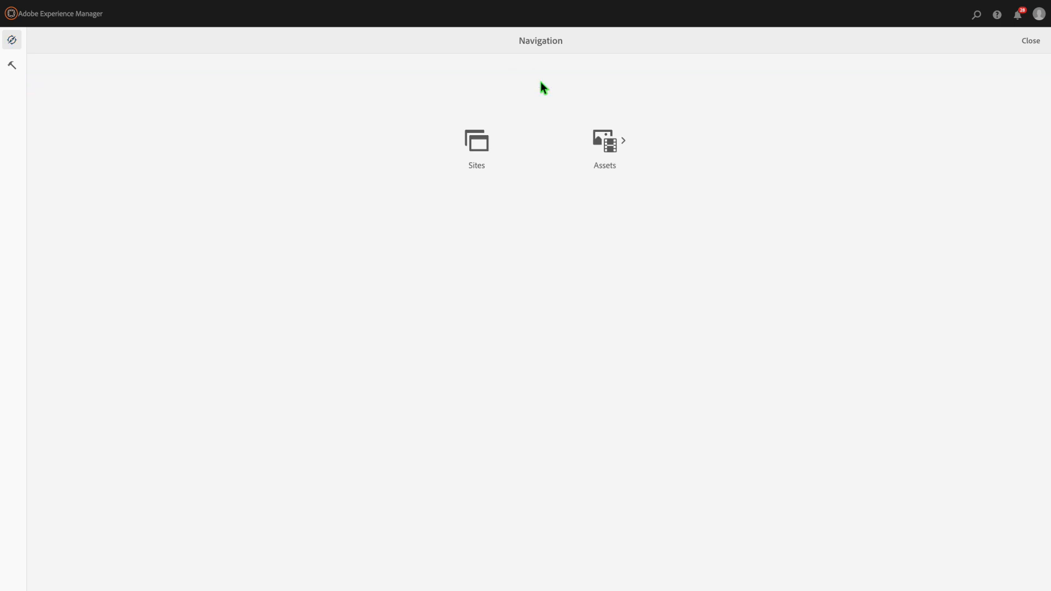
{"action": "left_click", "coordinate": [478, 143]}
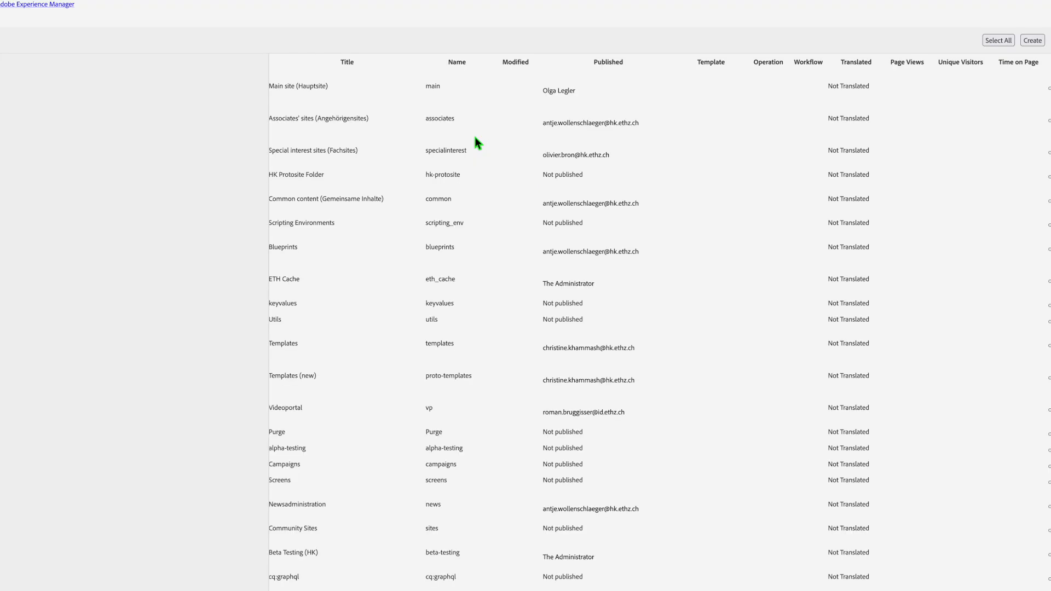